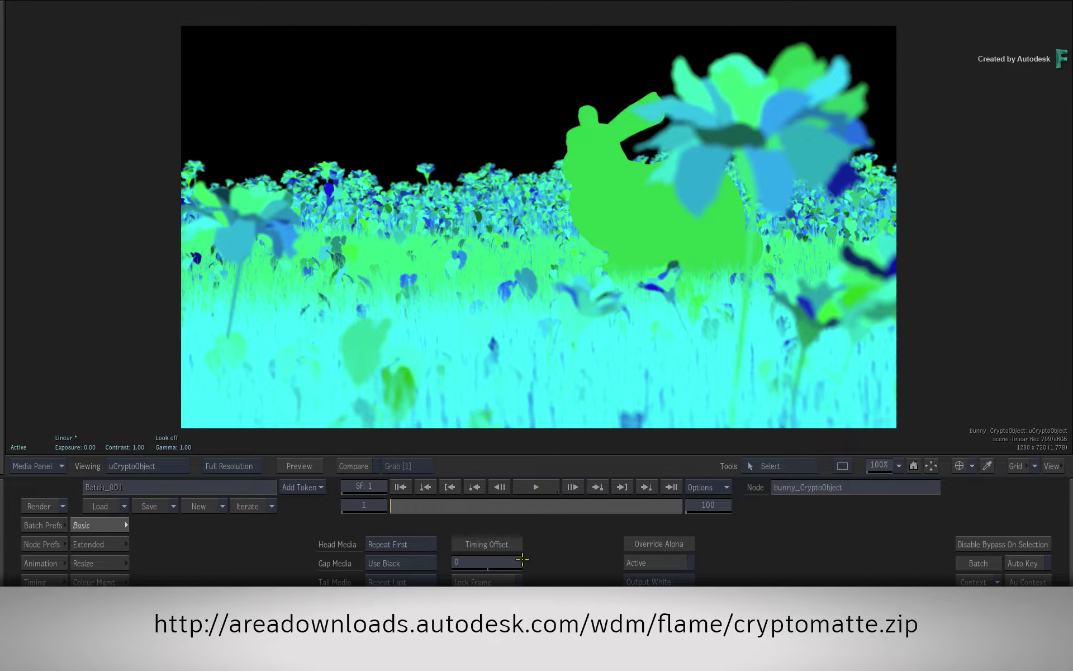
# Replace the uCryptoObject image view with the empty Batch Schematic and its node bin
pyautogui.press('`')
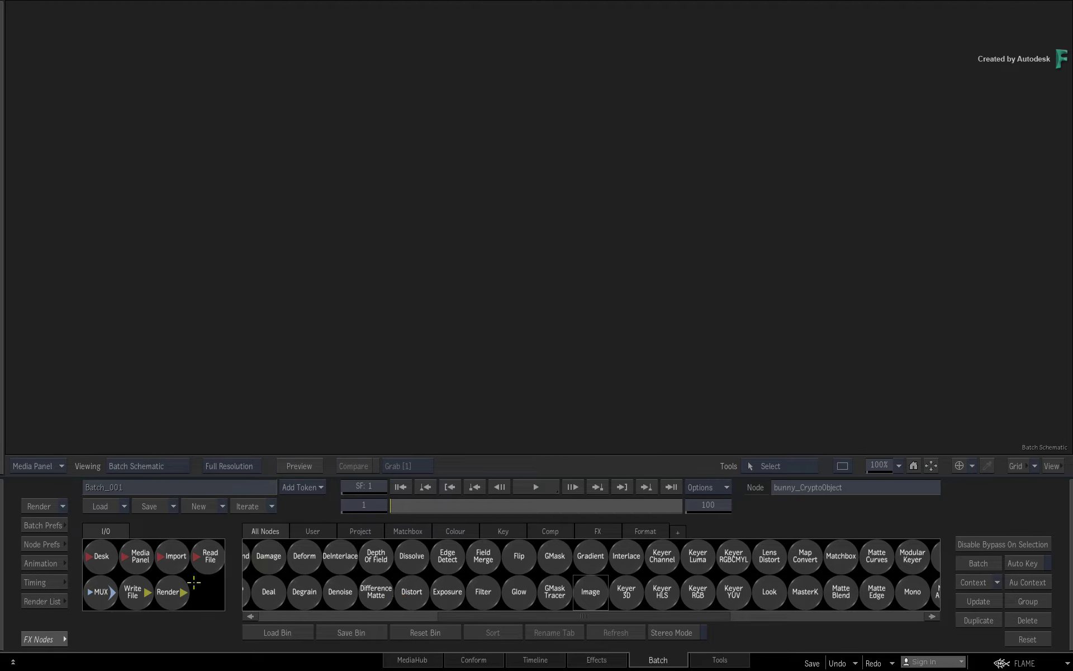
# Import the robot_attack_BEAUTY and robot_attack_CRYPTOMATTE clips and zoom in on the two nodes
pyautogui.moveTo(171, 557); pyautogui.dragTo(468, 201)
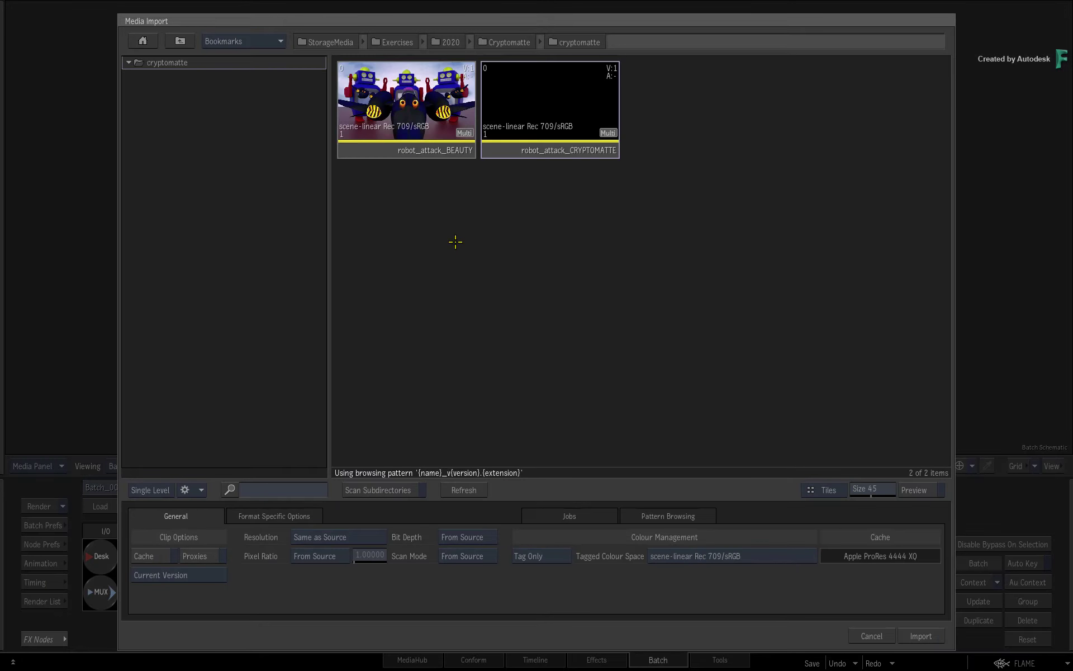
pyautogui.click(523, 110)
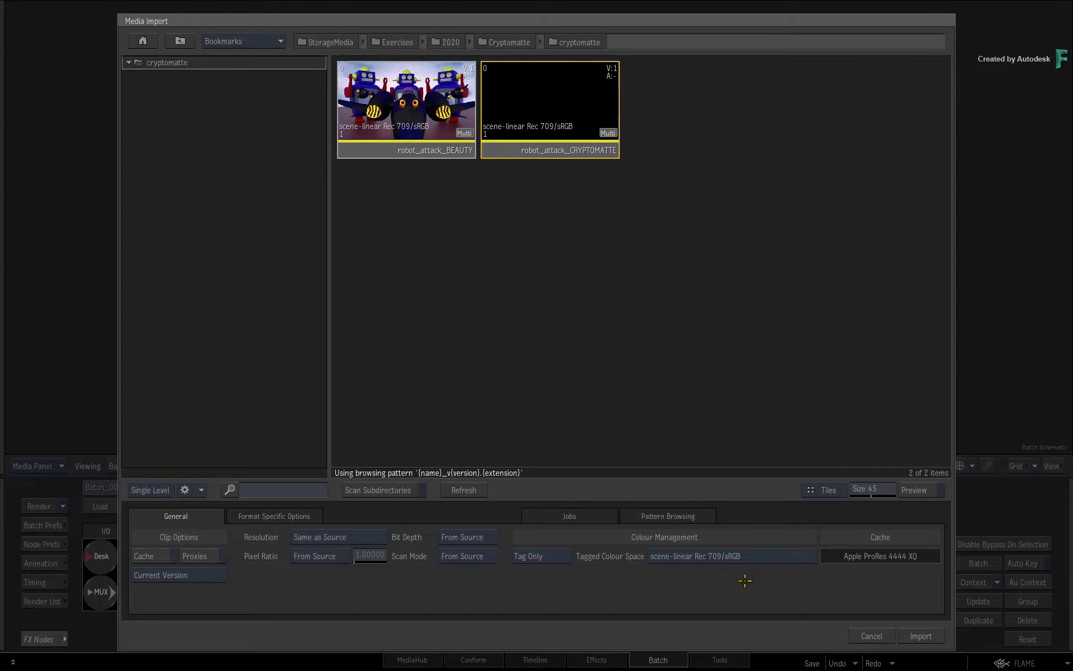
pyautogui.click(919, 636)
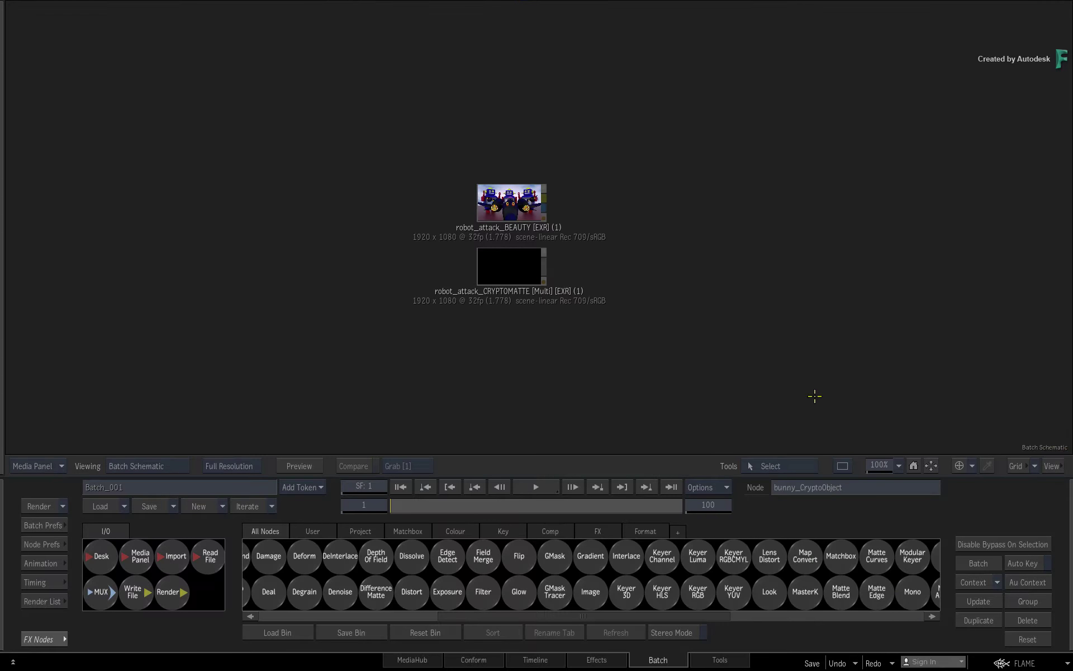
pyautogui.scroll(5, 697, 312)
pyautogui.moveTo(736, 326); pyautogui.dragTo(606, 263)
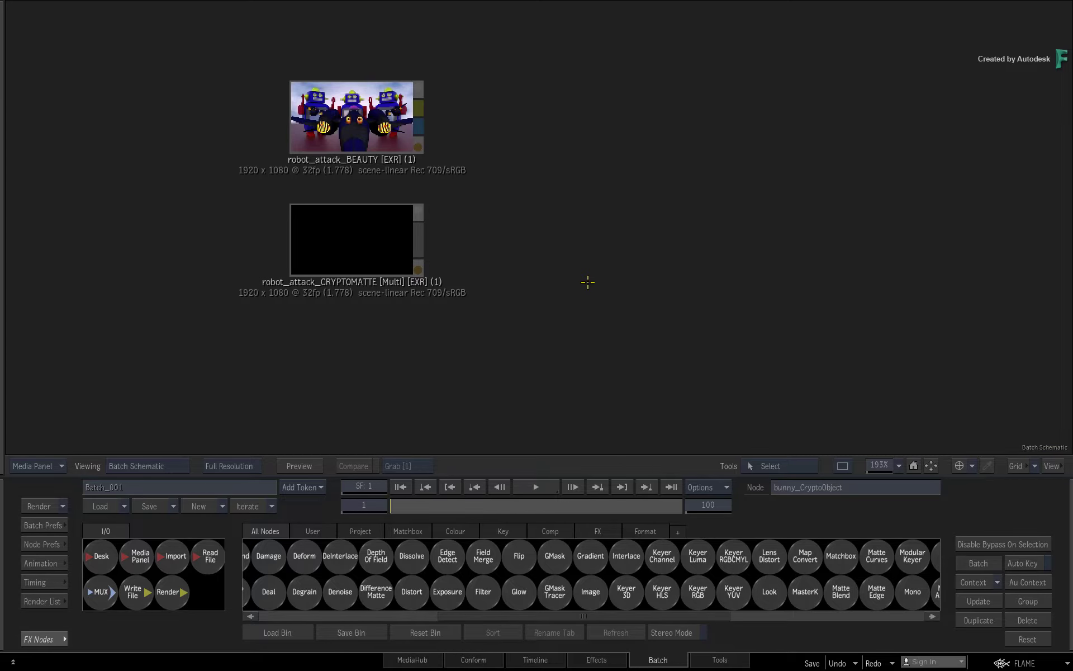
pyautogui.doubleClick(388, 140)
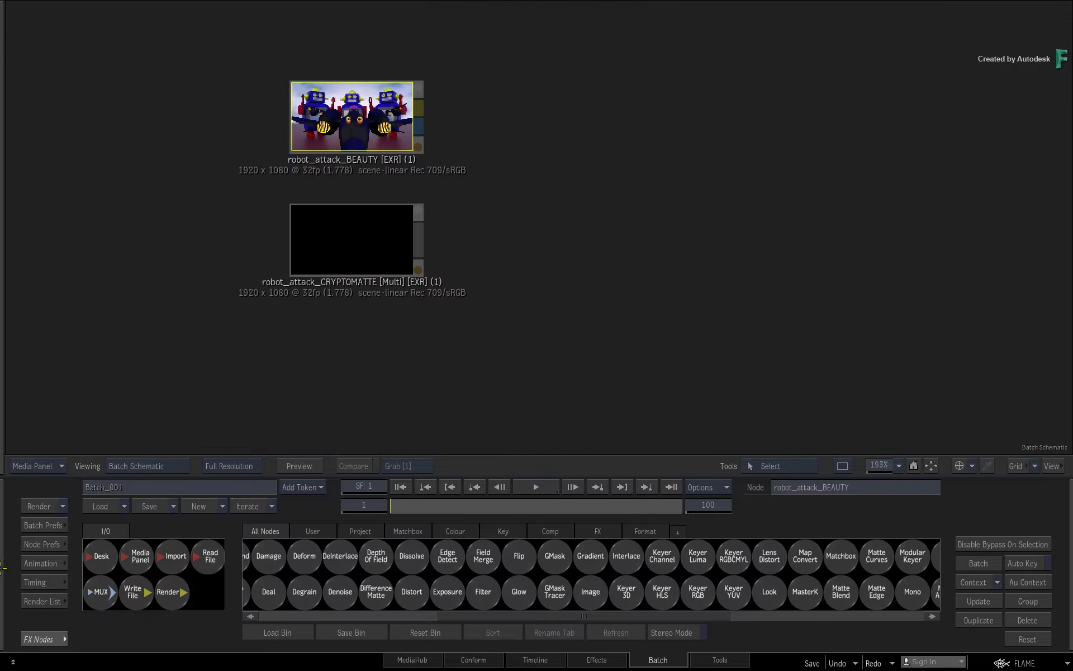
pyautogui.press('Tab')
pyautogui.click(360, 248)
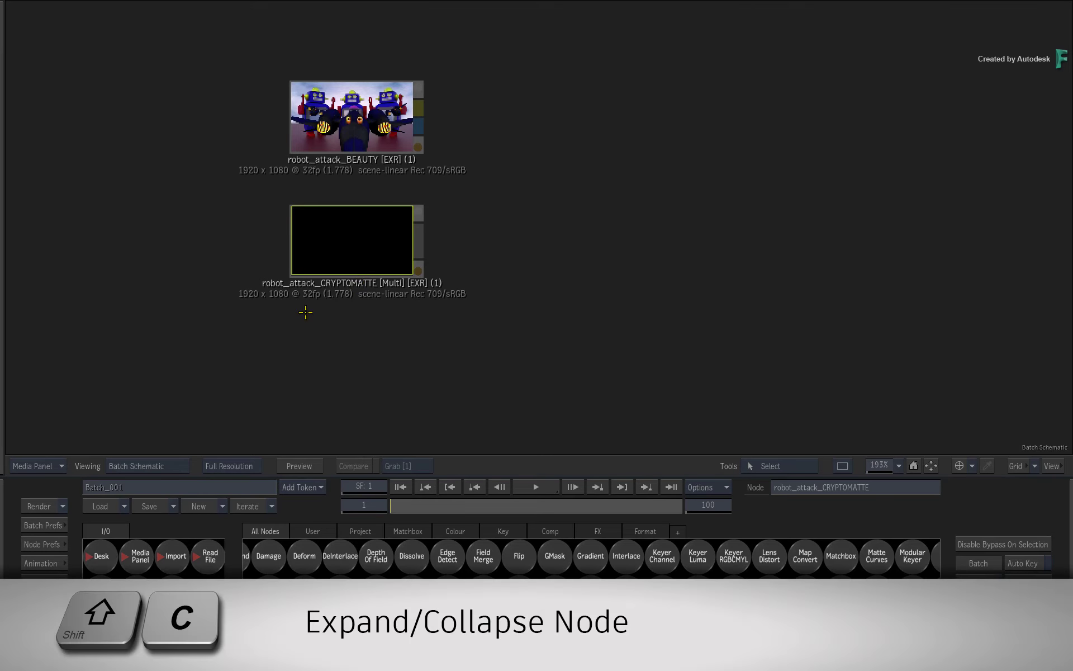
# Expand robot_attack_CRYPTOMATTE with Shift+C to list crypto_object00, 01 and 02
pyautogui.hotkey('shift', 'c')
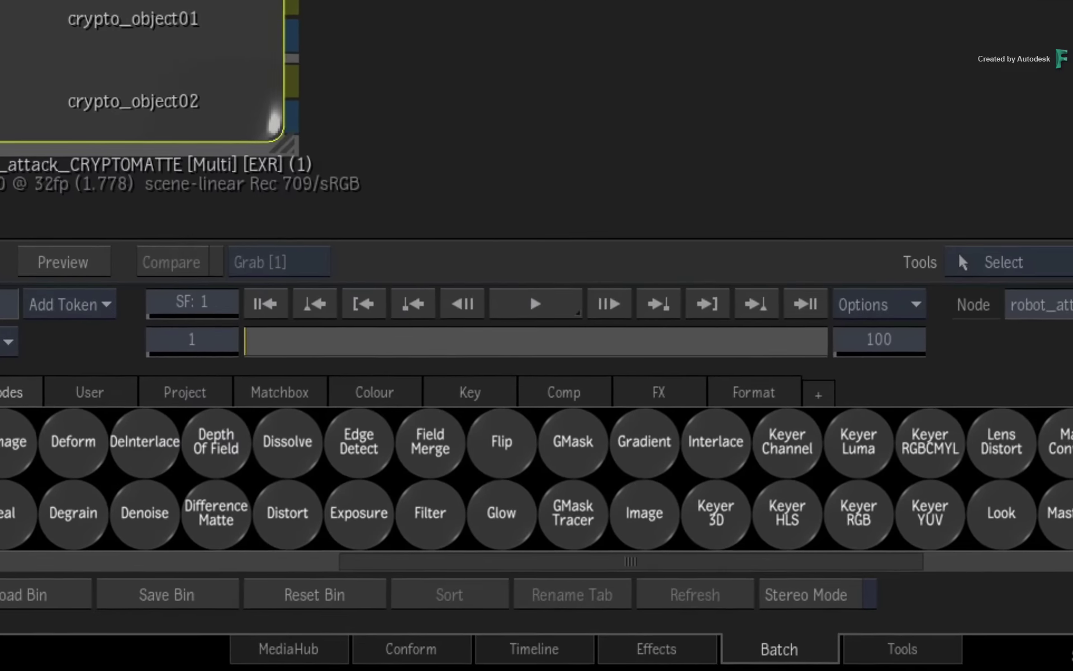
# Filter the node bin to C nodes and drop a Cryptomatte node, cryptomatte78, into the schematic
pyautogui.press('c')
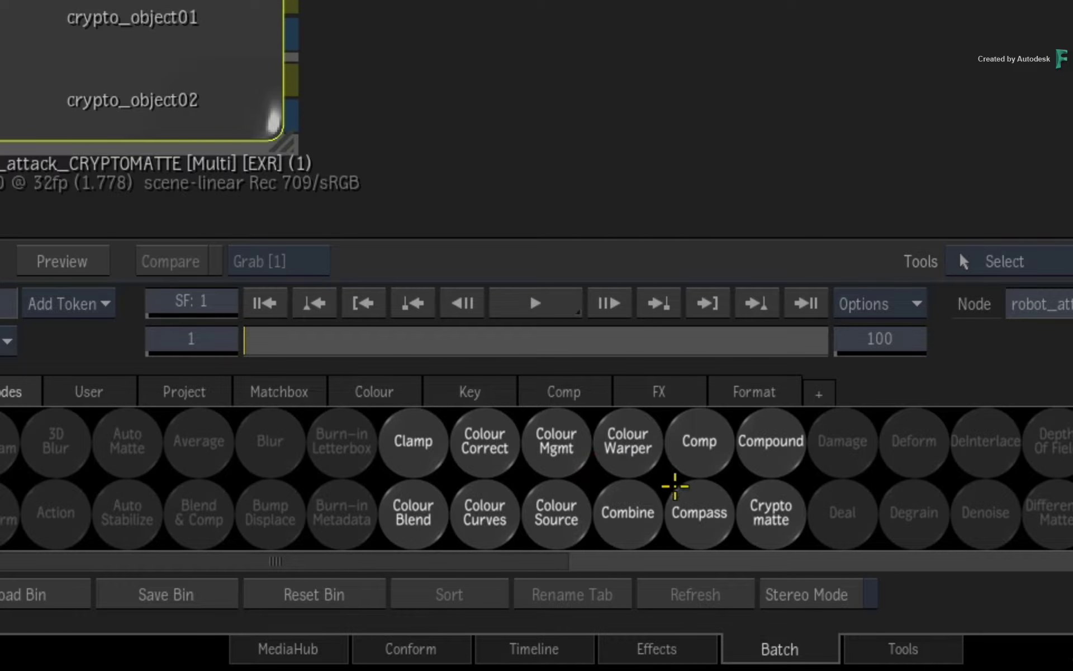
pyautogui.moveTo(771, 506); pyautogui.dragTo(772, 139)
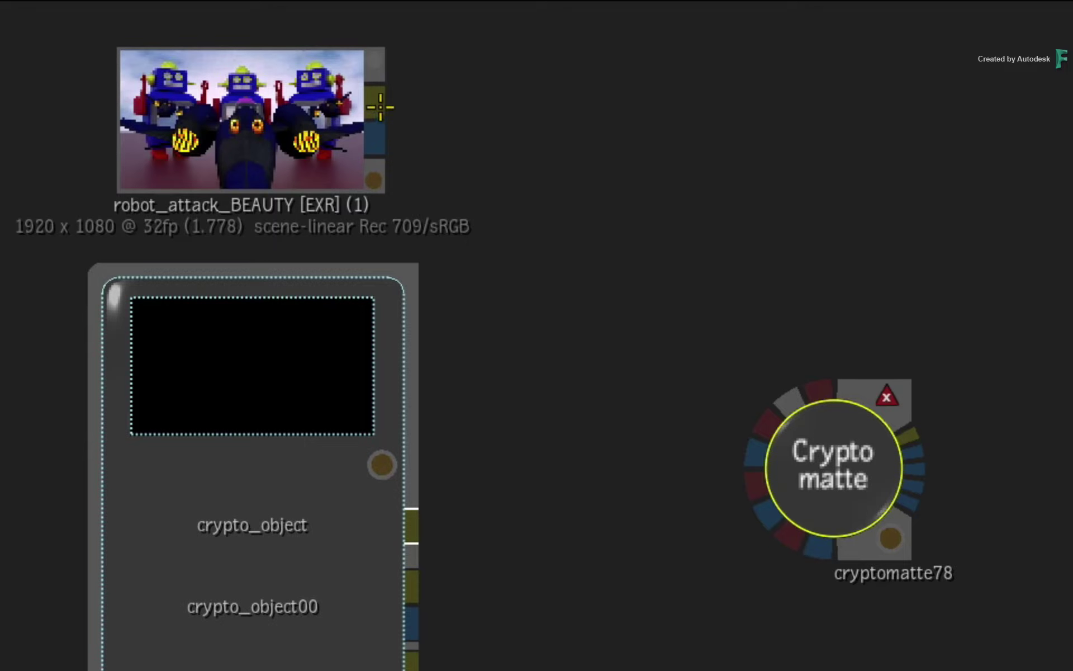
# Connect the BEAUTY clip and crypto_object layers into cryptomatte78 and frame the node tree
pyautogui.moveTo(375, 103); pyautogui.dragTo(821, 382)
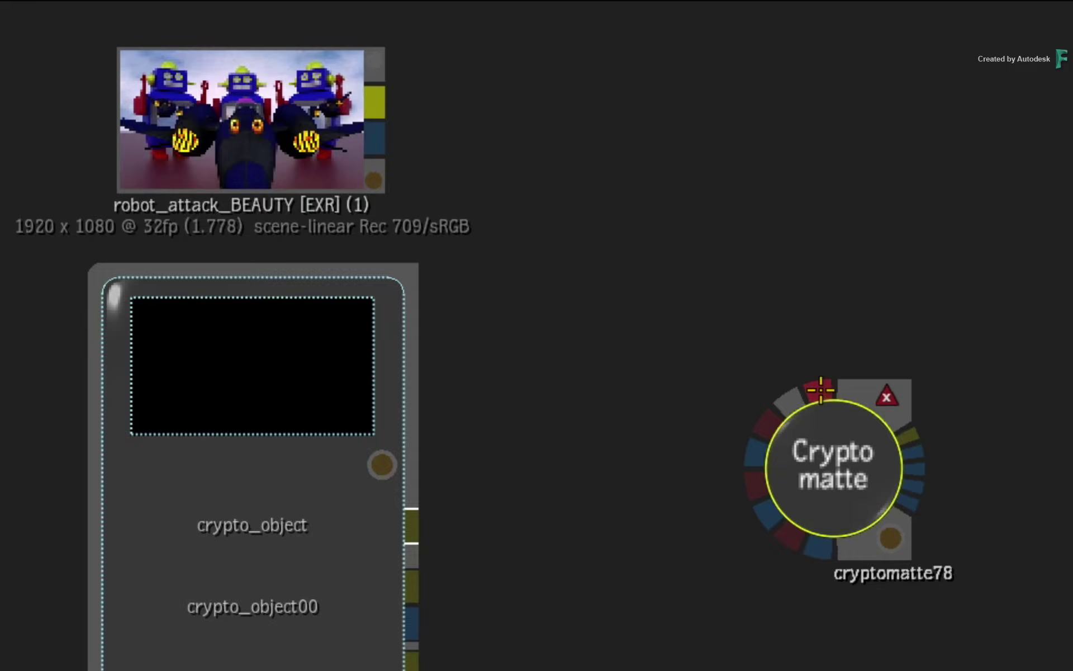
pyautogui.moveTo(847, 458); pyautogui.dragTo(734, 487)
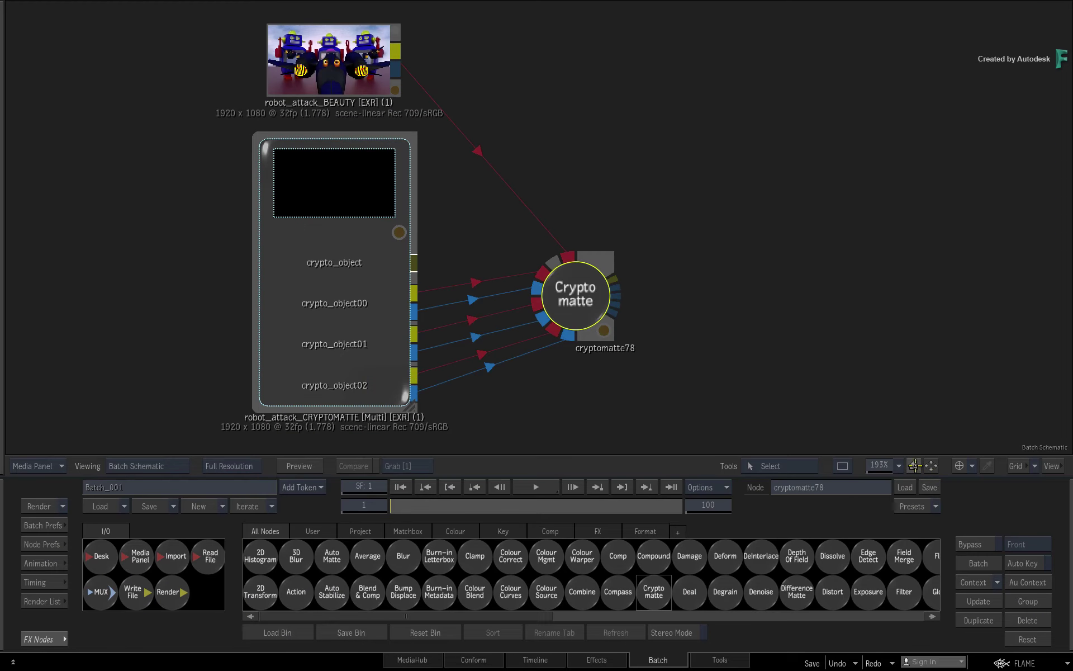
pyautogui.click(987, 498)
pyautogui.moveTo(802, 373); pyautogui.dragTo(671, 311)
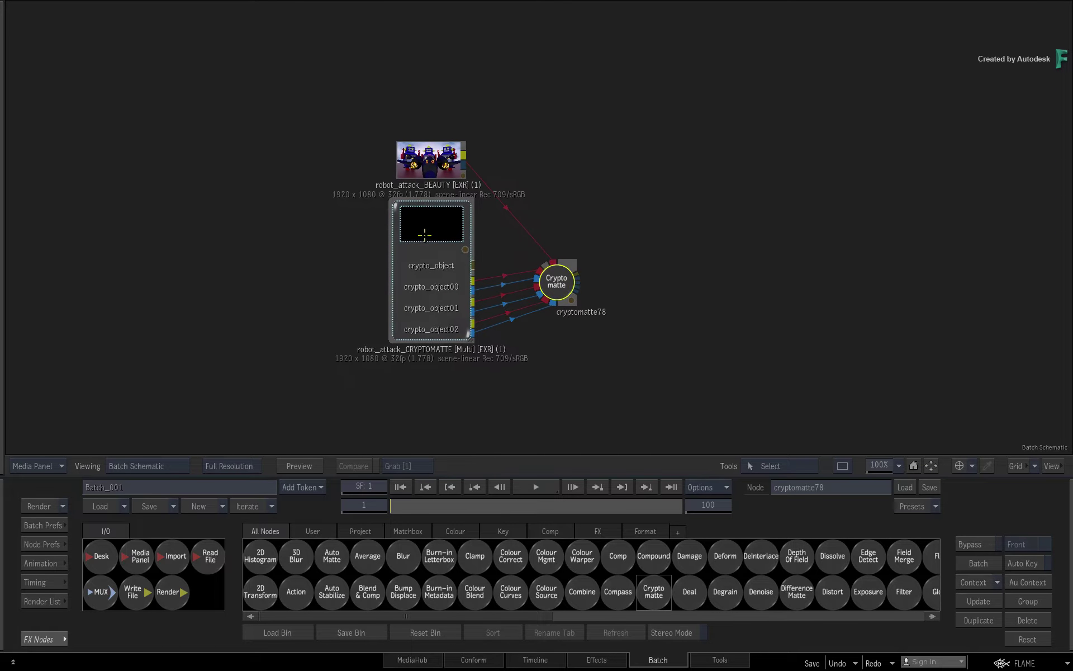
pyautogui.click(437, 254)
# Open cryptomatte78's editor and show its Result with the robot_attack beauty image
pyautogui.doubleClick(556, 287)
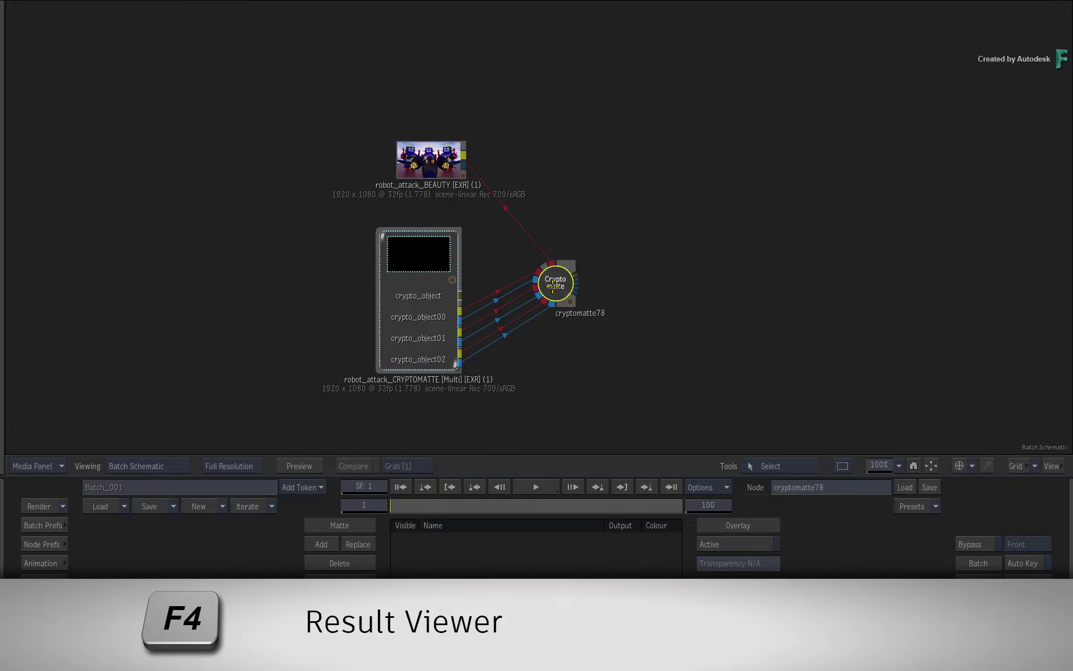
pyautogui.press('F4')
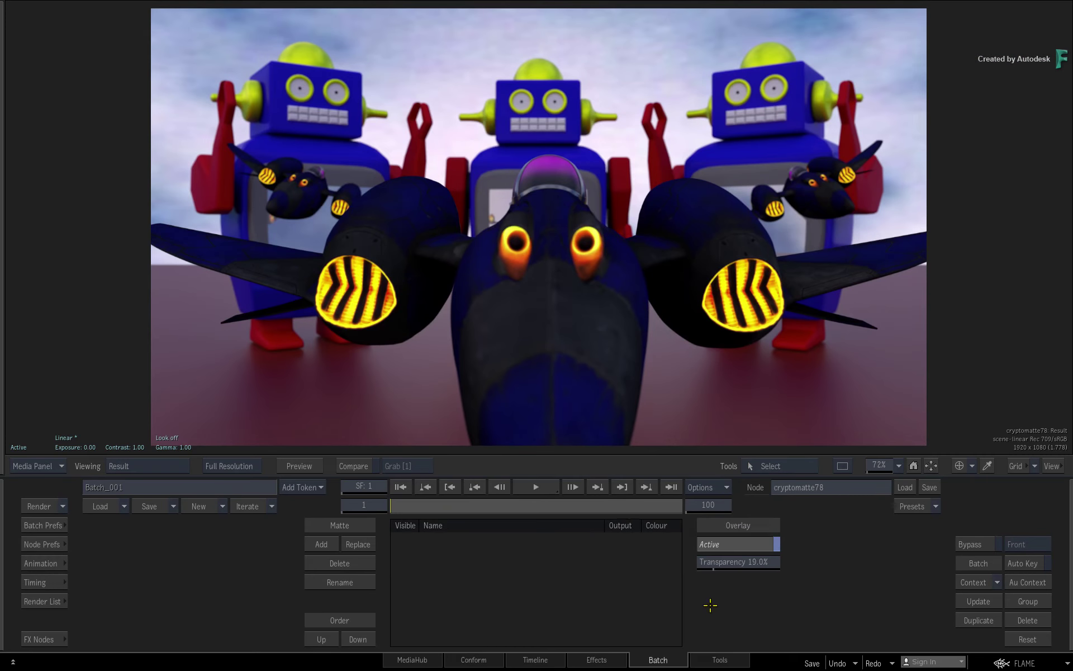
# Pick the centre robot's head as Object 20, then add further robot parts as Objects 21–24
pyautogui.click(320, 546)
pyautogui.click(570, 98)
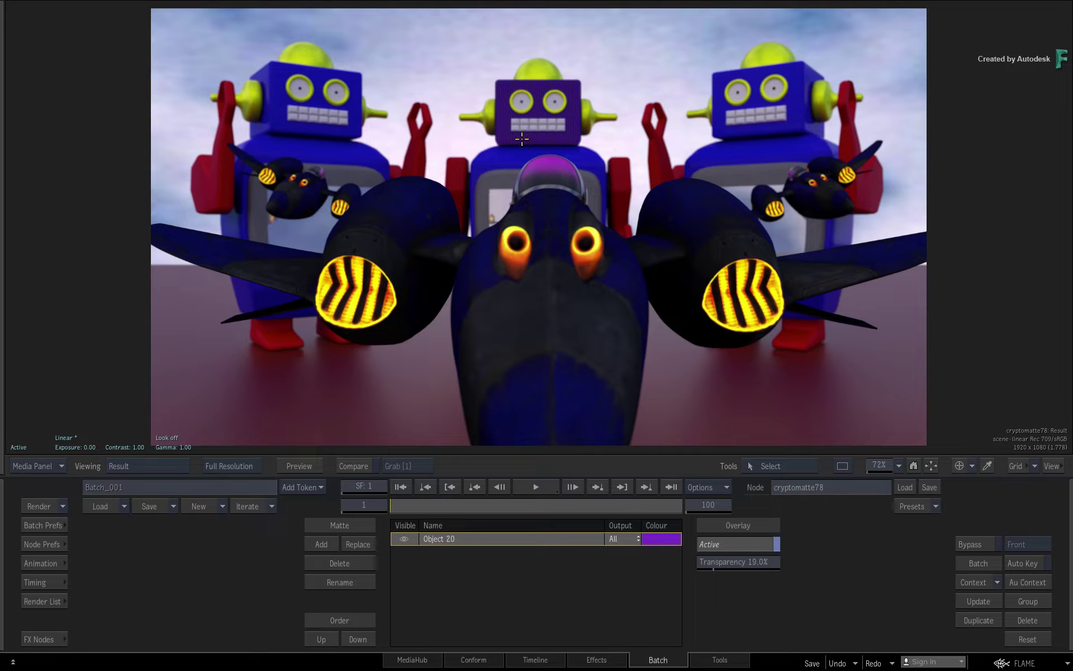
pyautogui.click(329, 544)
pyautogui.click(520, 101)
pyautogui.click(521, 102)
pyautogui.click(555, 101)
pyautogui.click(556, 101)
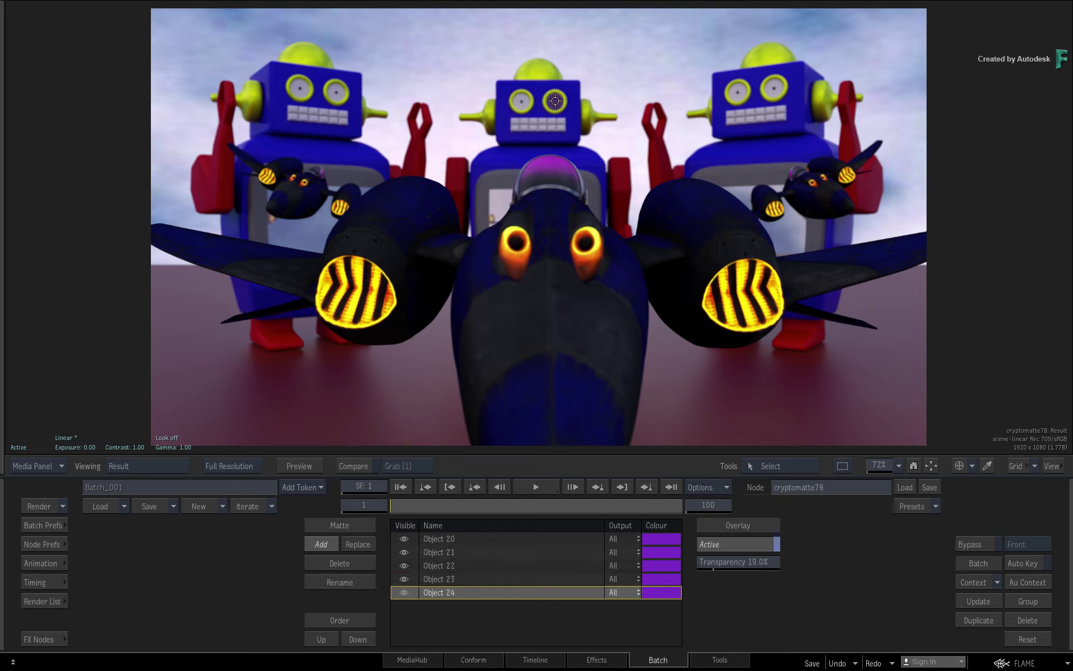
pyautogui.press('Escape')
# Delete Objects 24 down to 21 so only Object 20 remains in the matte list
pyautogui.click(359, 563)
pyautogui.click(359, 563)
pyautogui.click(359, 563)
pyautogui.click(358, 564)
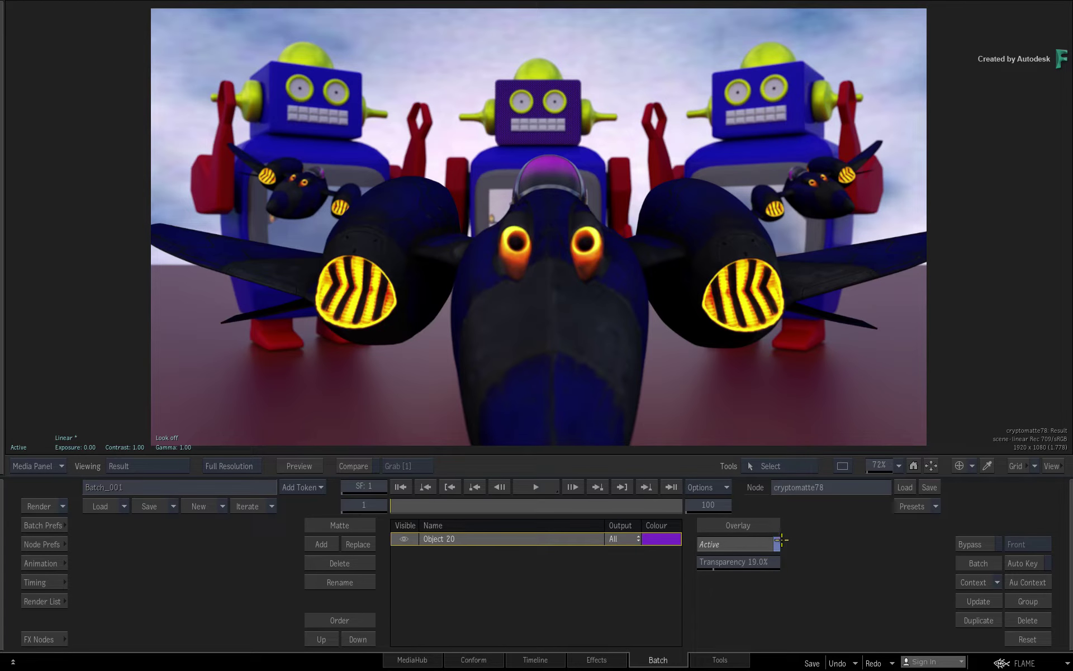
# Change Object 20's overlay colour to yellow and replace its pick with the centre robot's chest
pyautogui.click(748, 543)
pyautogui.click(747, 542)
pyautogui.click(665, 541)
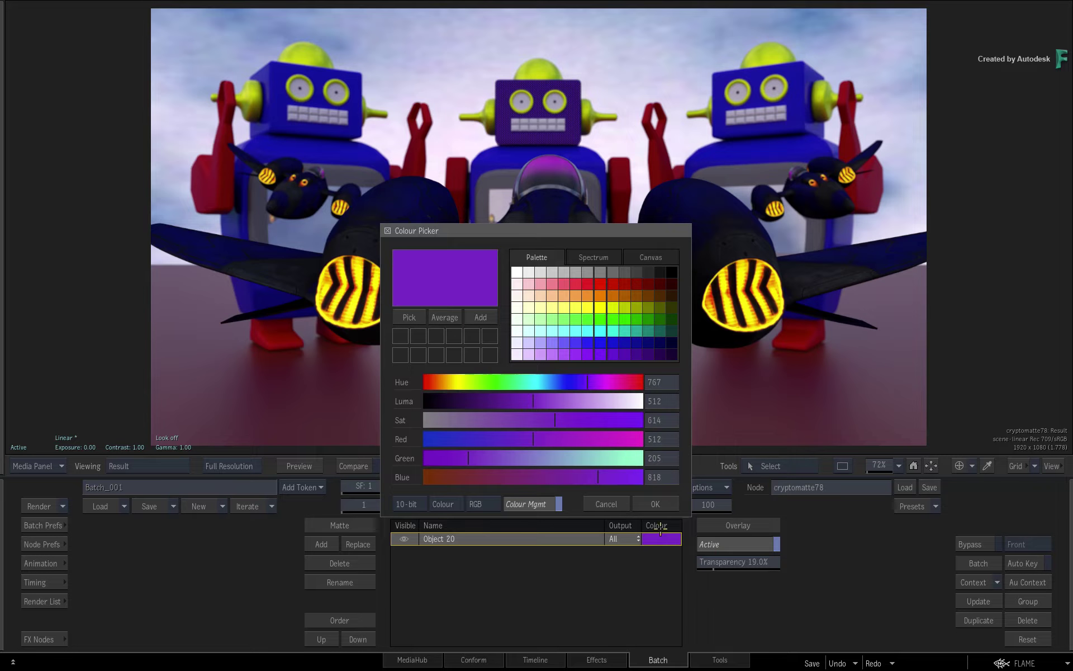
pyautogui.click(600, 307)
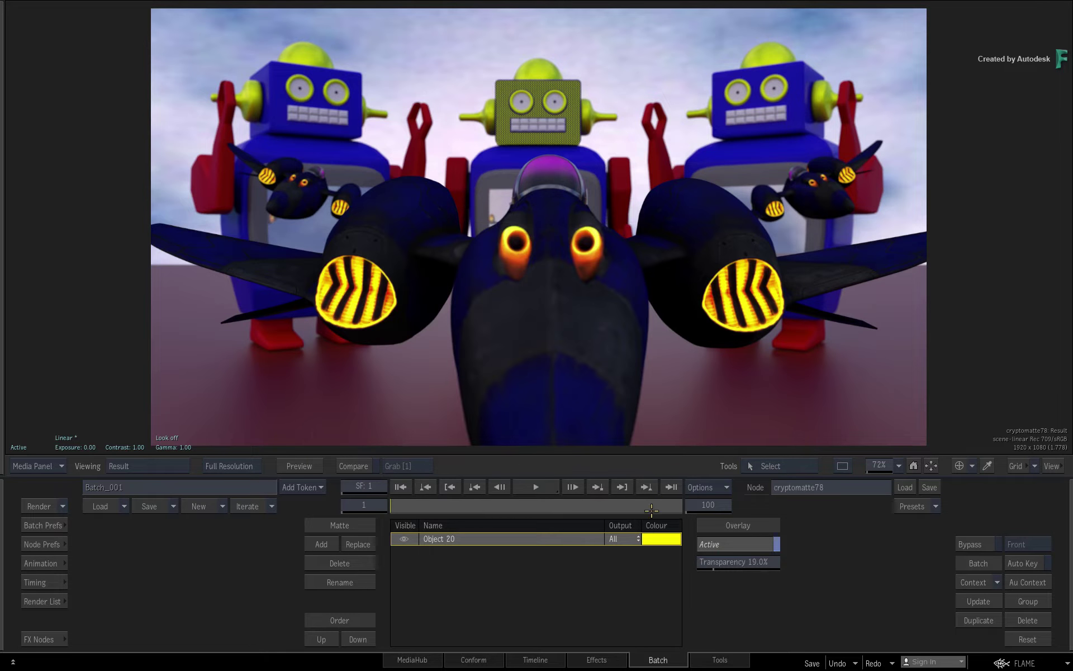
pyautogui.click(655, 502)
pyautogui.click(358, 545)
pyautogui.click(505, 158)
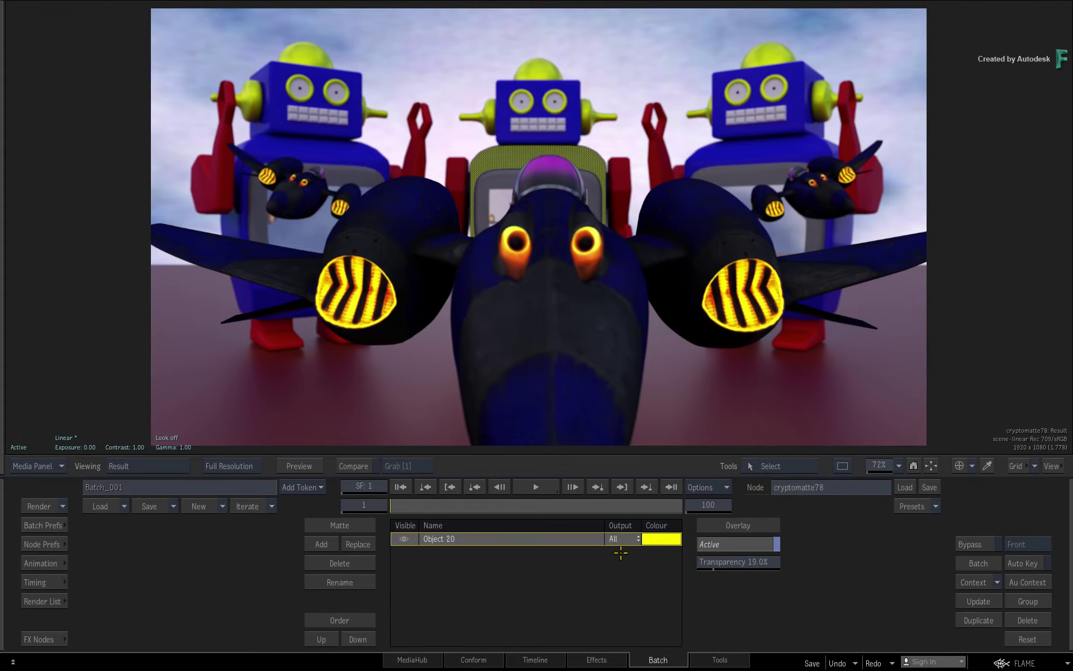
# Check the output views, switch the matte overlay off, and open Object 20's Output choices
pyautogui.press('F4')
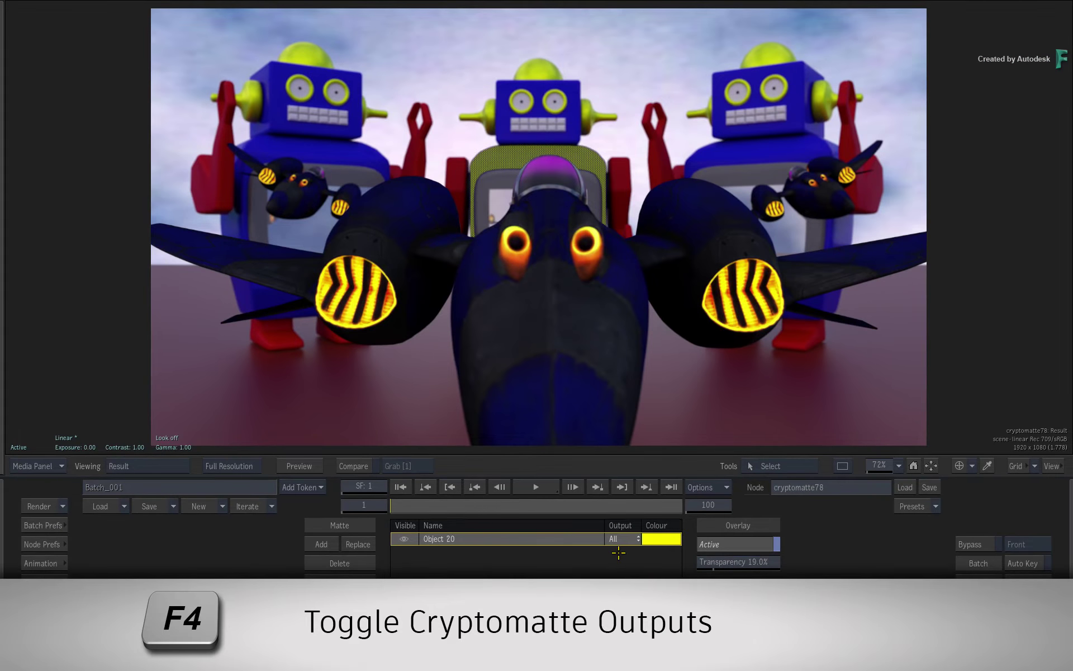
pyautogui.press('F4')
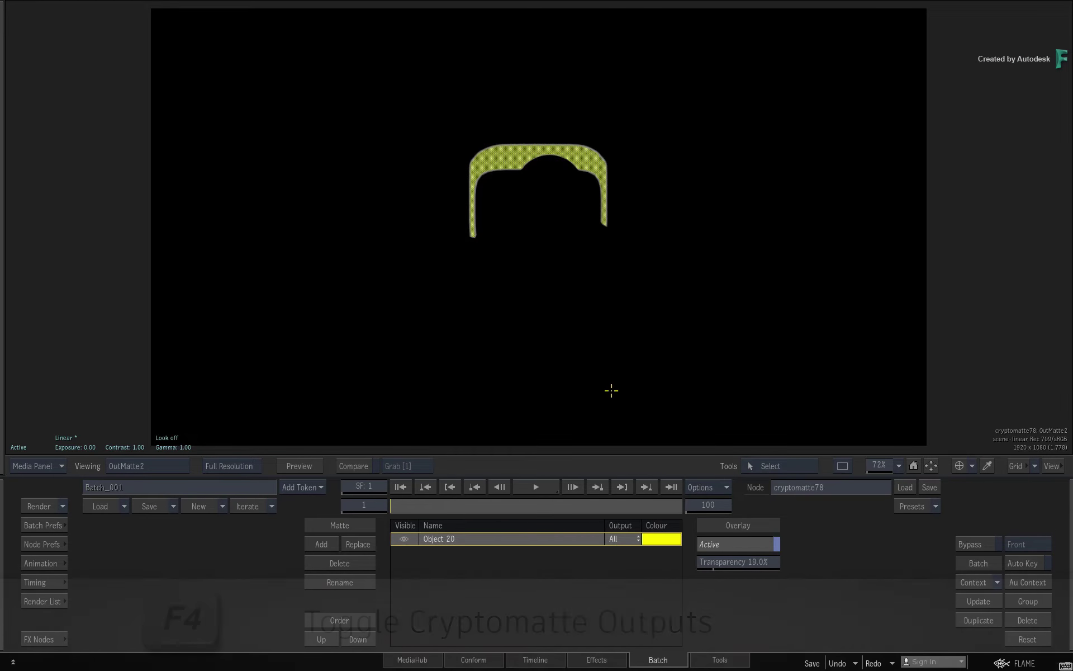
pyautogui.press('F4')
pyautogui.press('F4')
pyautogui.press('F4')
pyautogui.press('F4')
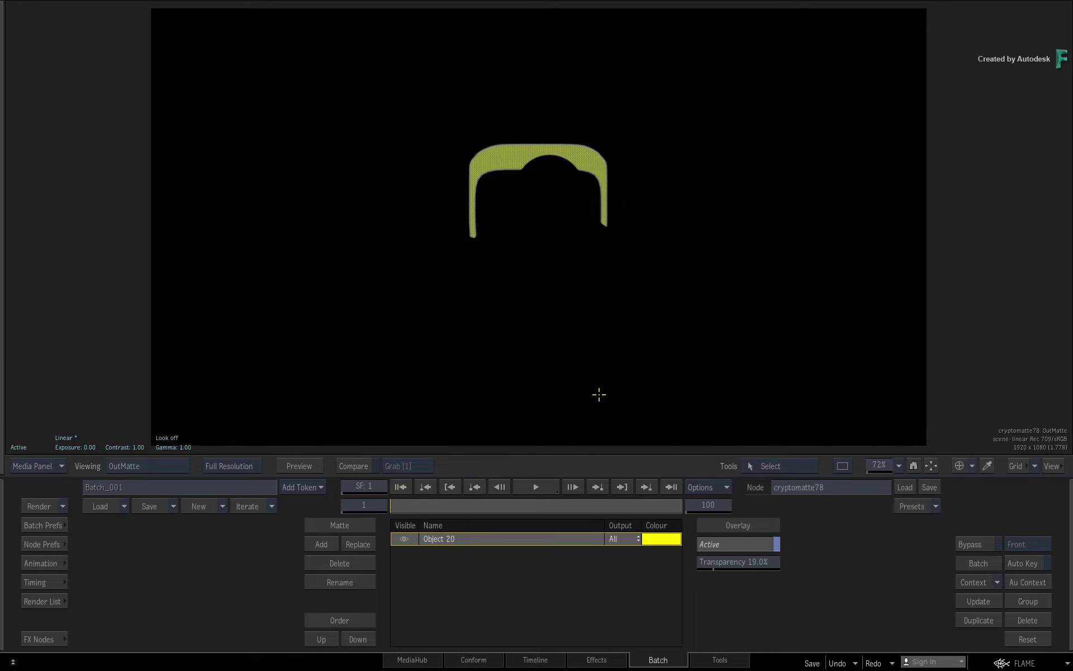
pyautogui.click(744, 545)
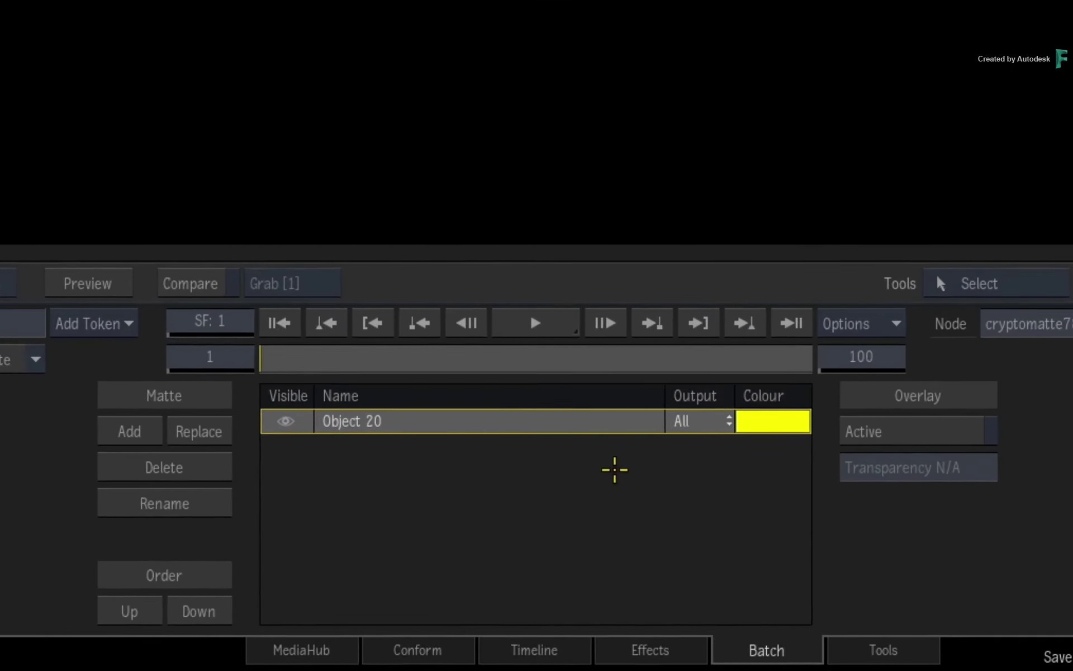
pyautogui.press('F4')
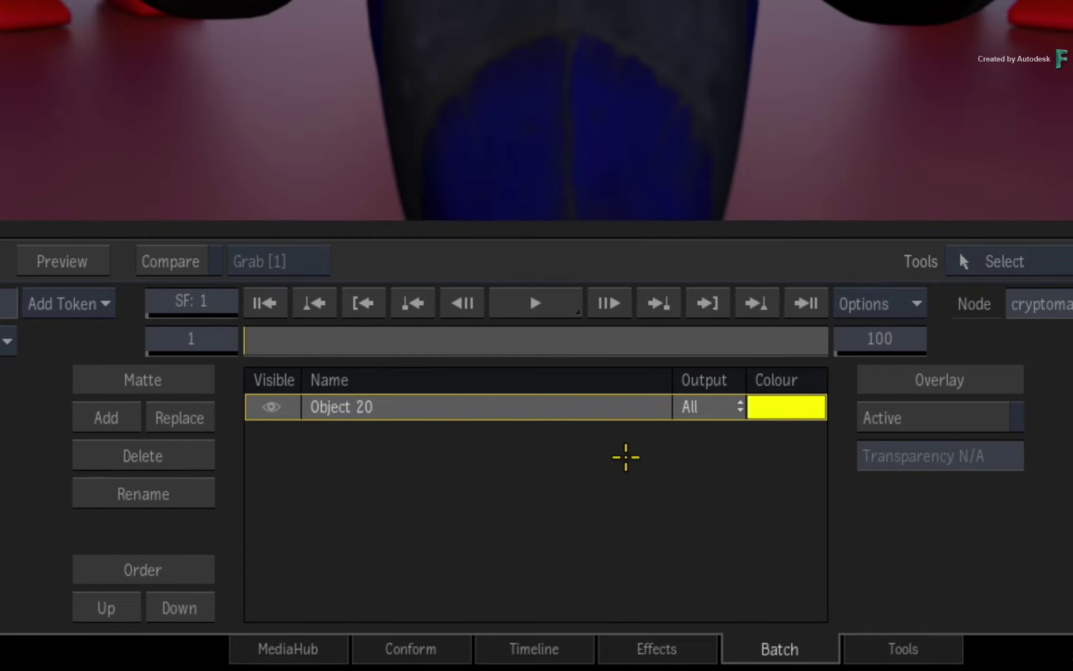
pyautogui.click(722, 408)
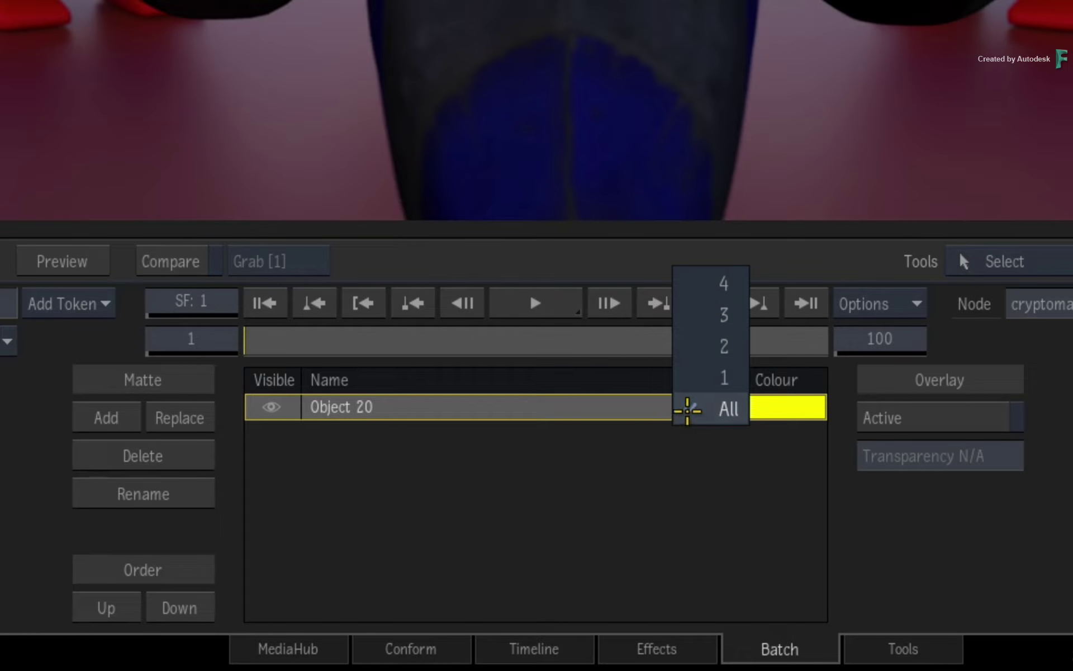
# Set Object 20's output to 1, inspect OutMatte, then return to the colour Result view
pyautogui.click(692, 376)
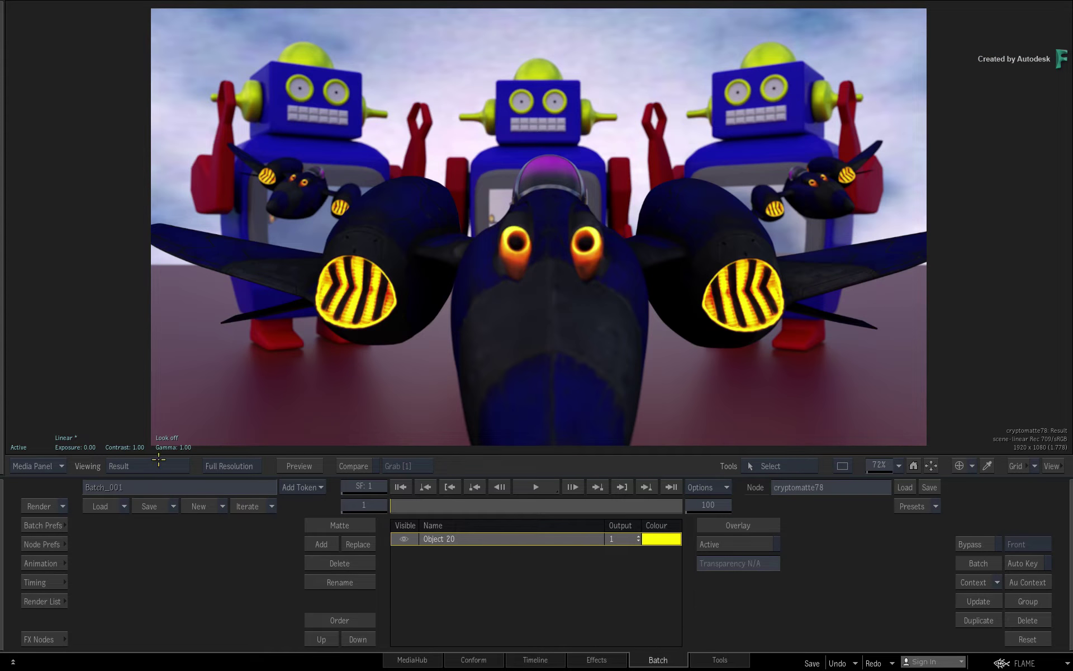
pyautogui.click(159, 460)
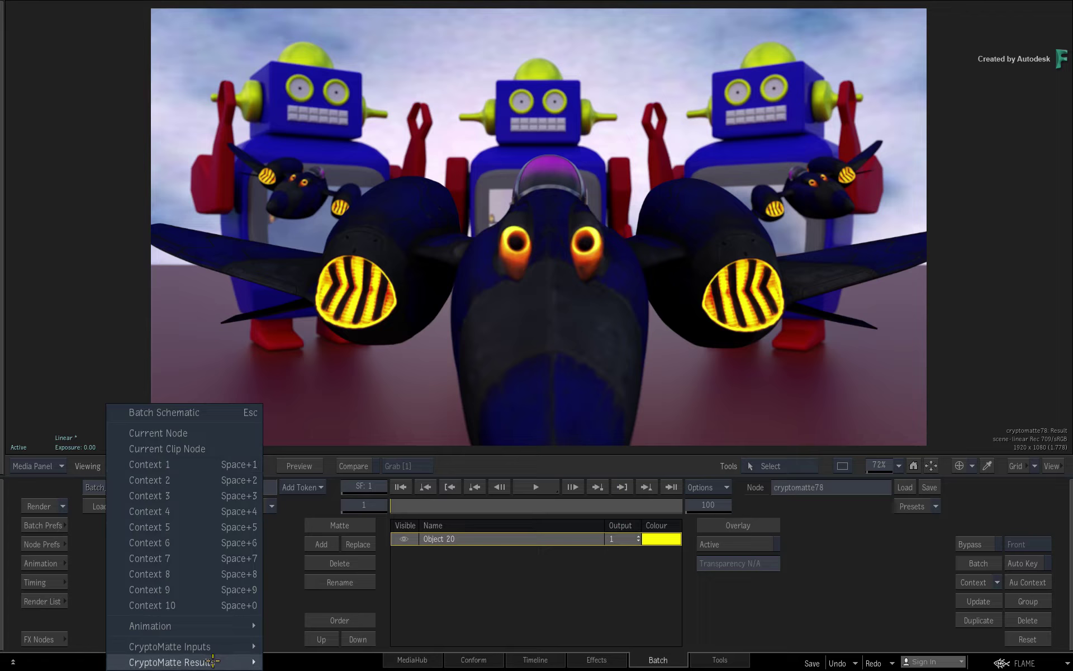
pyautogui.moveTo(213, 661)
pyautogui.click(330, 615)
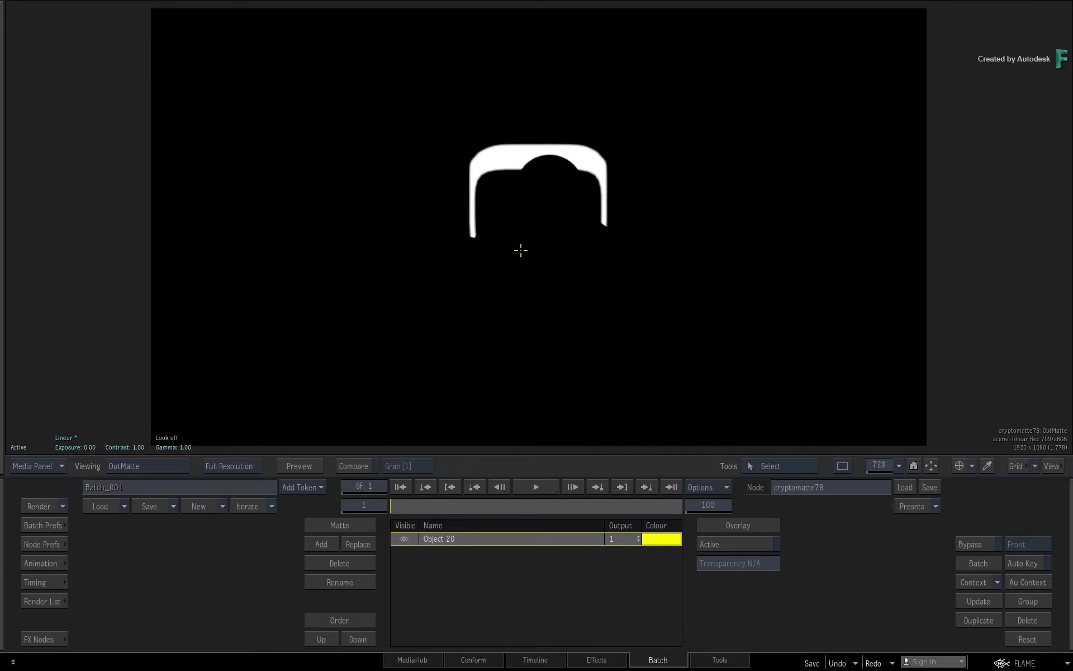
pyautogui.press('F3')
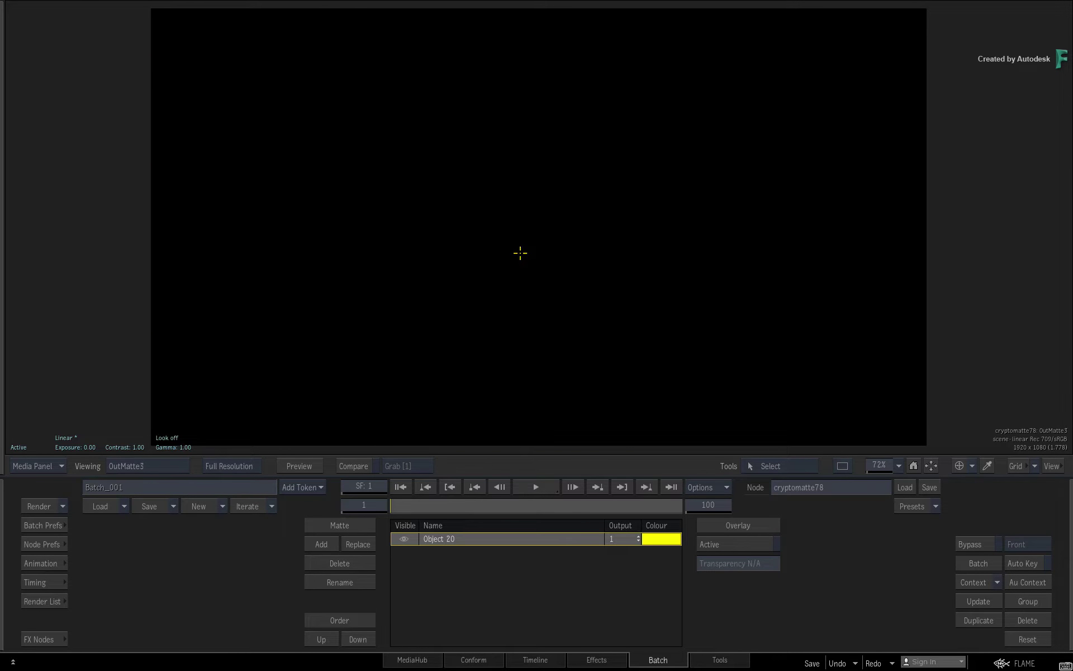
pyautogui.press('F4')
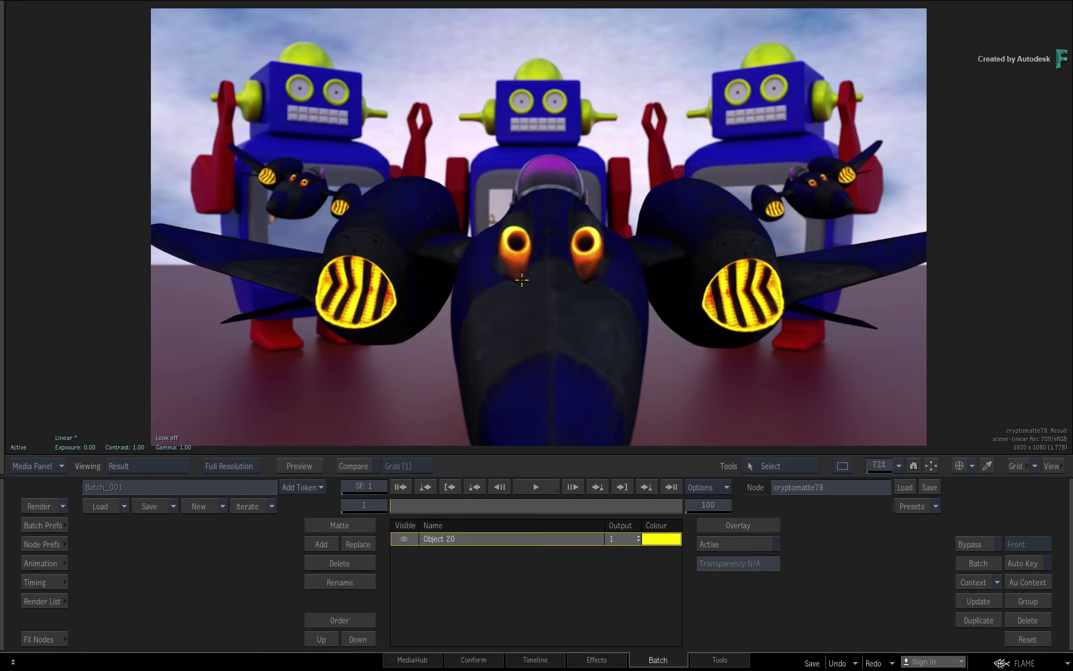
# Add the left and right robots as Objects 25 and 26 and send both to output 1
pyautogui.click(323, 544)
pyautogui.click(314, 159)
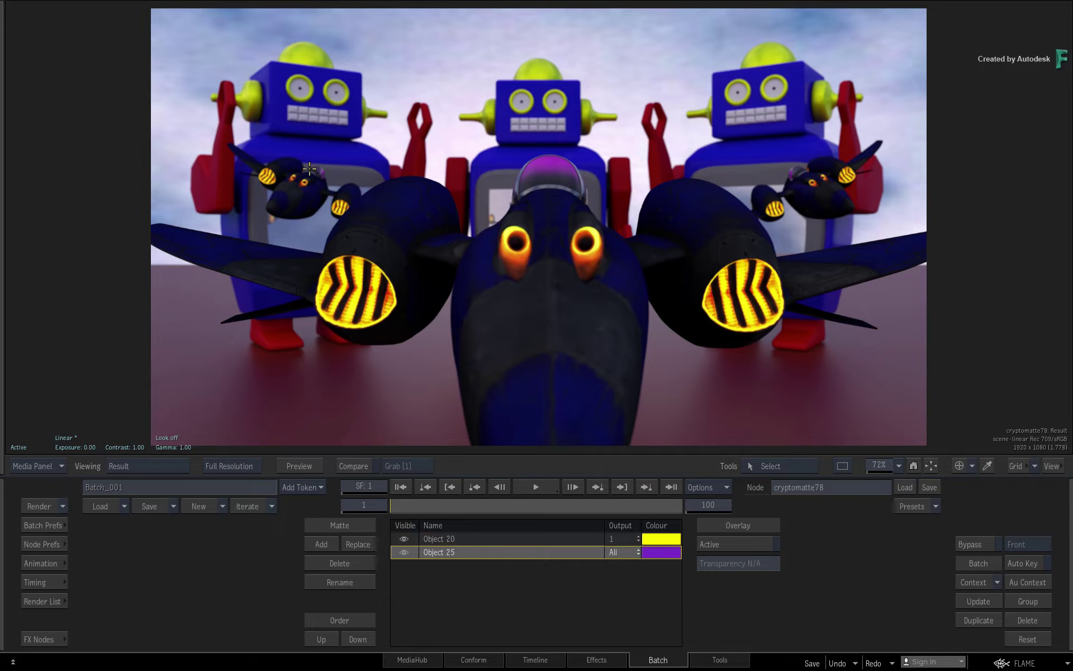
pyautogui.click(322, 544)
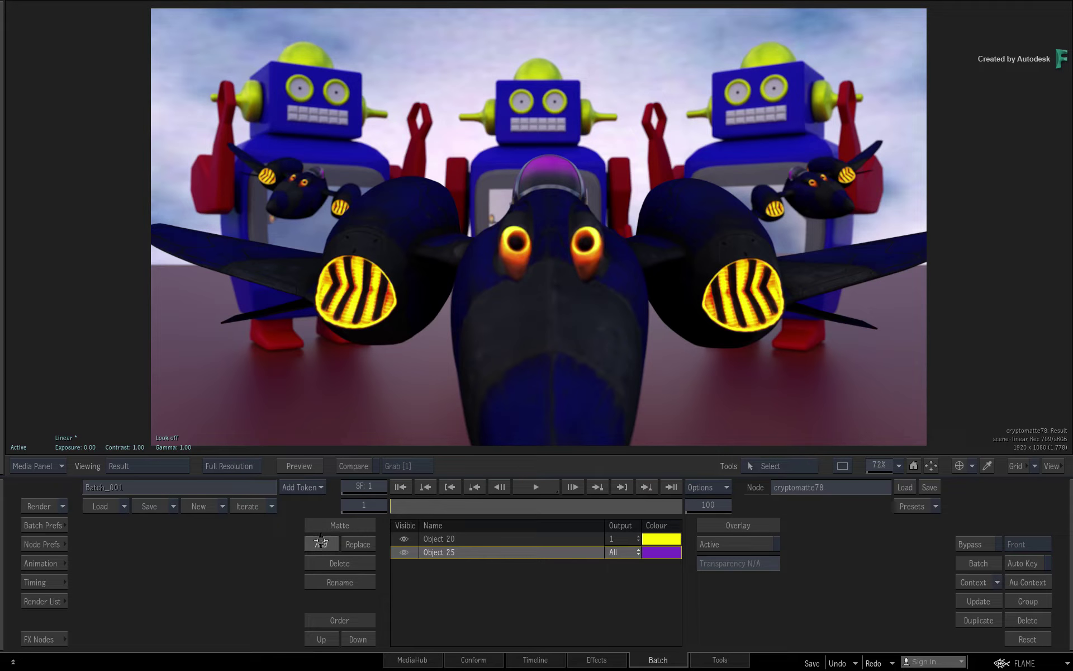
pyautogui.click(752, 163)
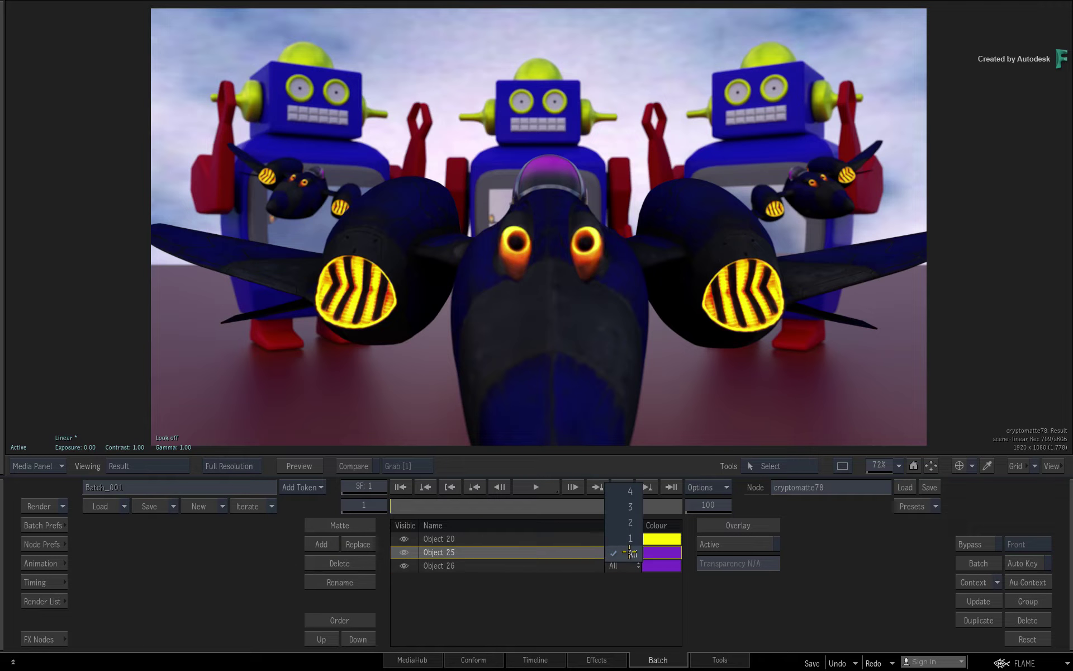
pyautogui.click(621, 552)
pyautogui.click(623, 565)
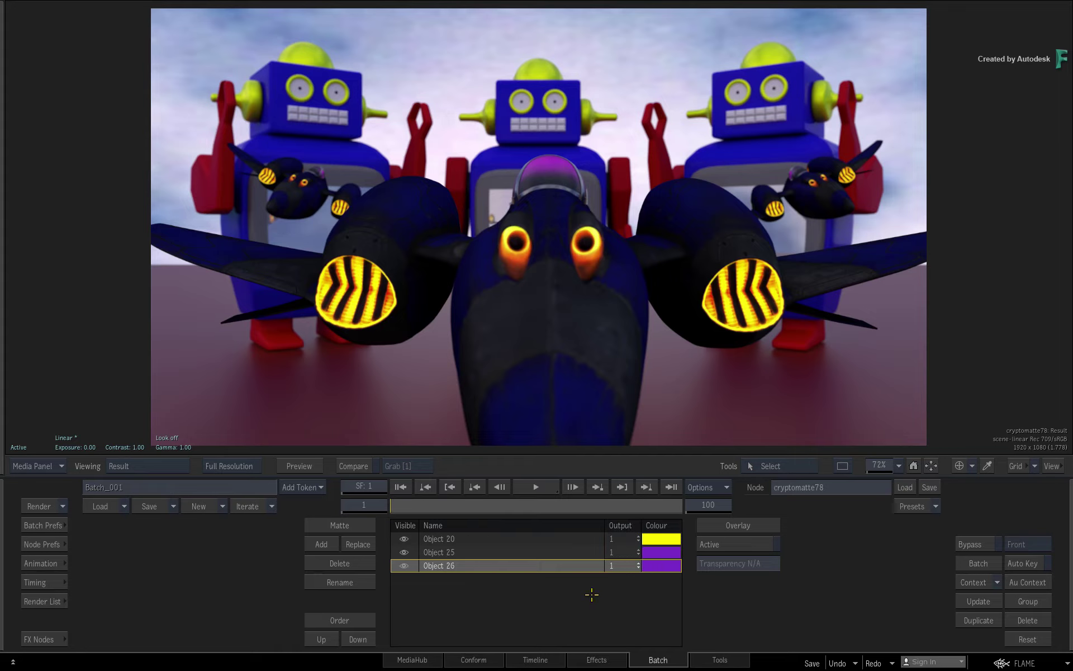
# Add Objects 27 and 28 as new matte picks and send both to output 2
pyautogui.click(324, 544)
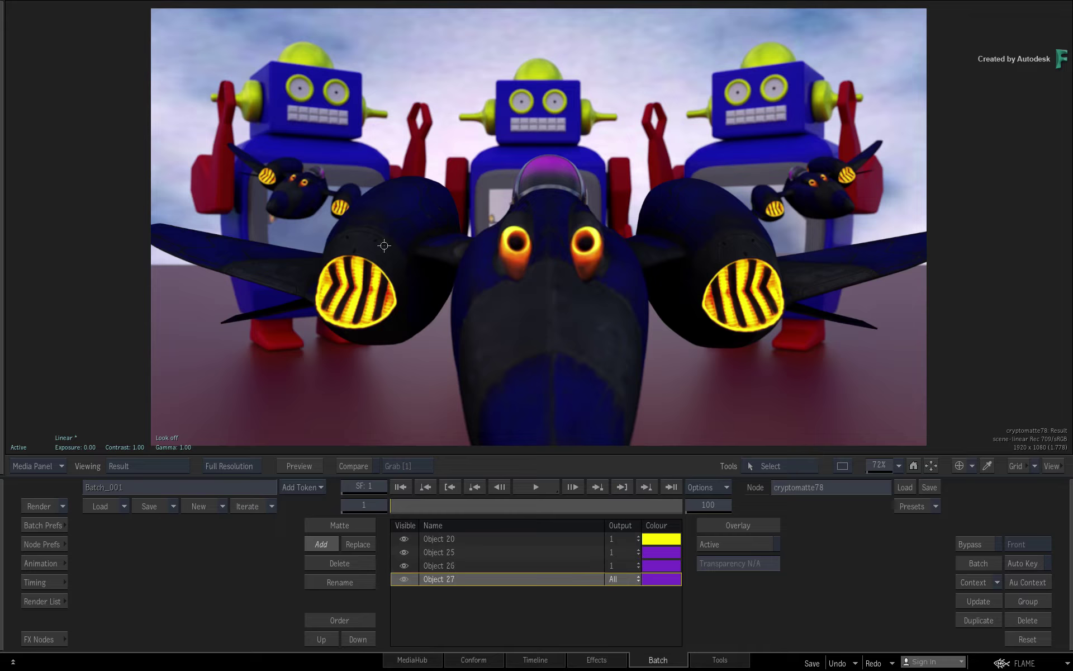
pyautogui.click(438, 41)
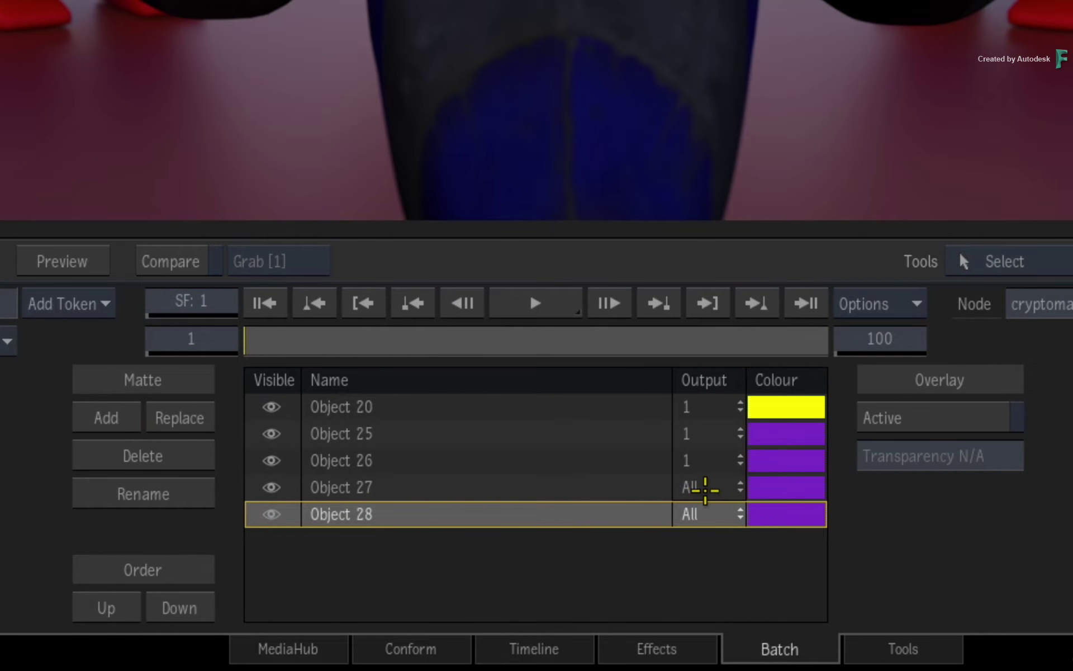
pyautogui.click(622, 574)
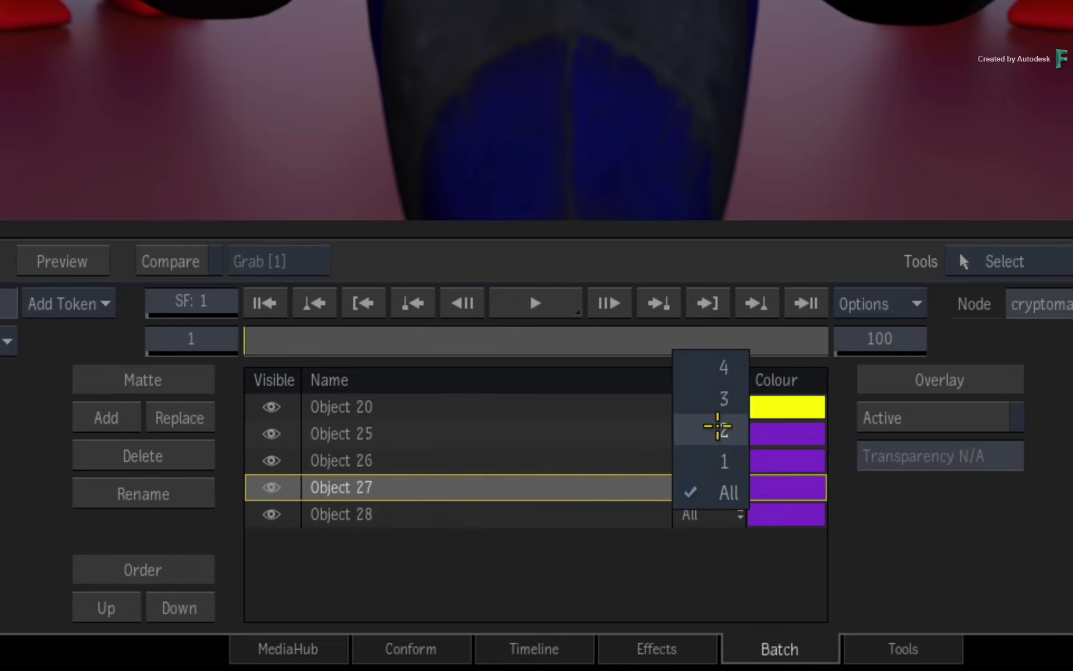
pyautogui.click(721, 429)
pyautogui.click(716, 513)
pyautogui.click(721, 460)
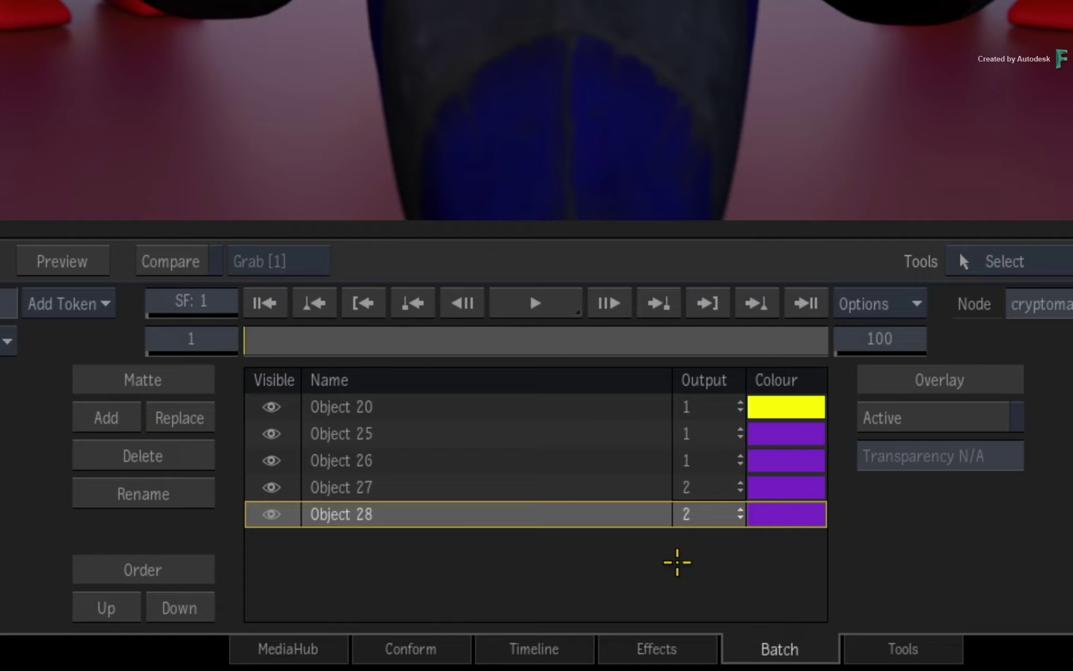
# Reorder the list so Object 28 sits above Object 27 but below Object 26
pyautogui.click(134, 609)
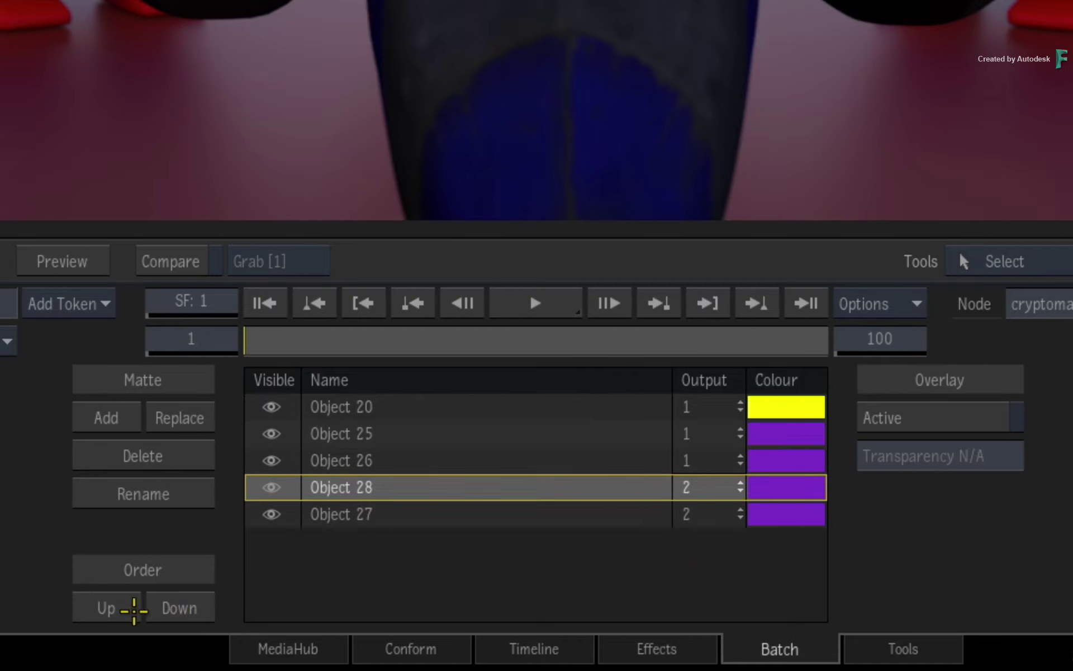
pyautogui.click(173, 605)
pyautogui.click(136, 606)
pyautogui.click(182, 603)
pyautogui.click(137, 607)
pyautogui.click(180, 604)
pyautogui.click(116, 607)
pyautogui.click(115, 607)
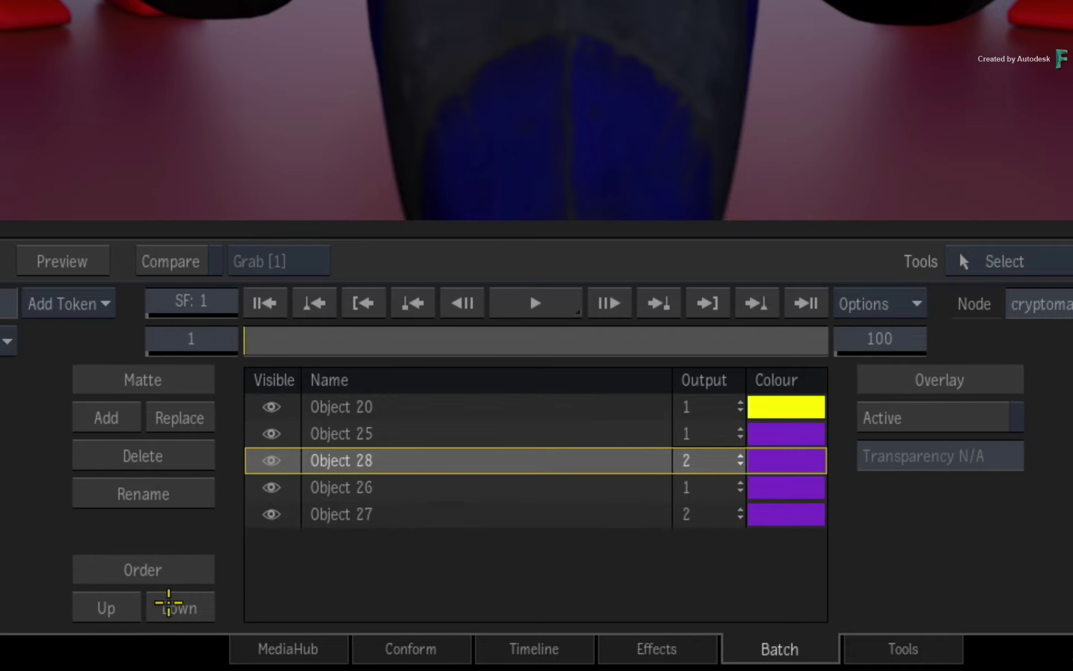
pyautogui.click(169, 604)
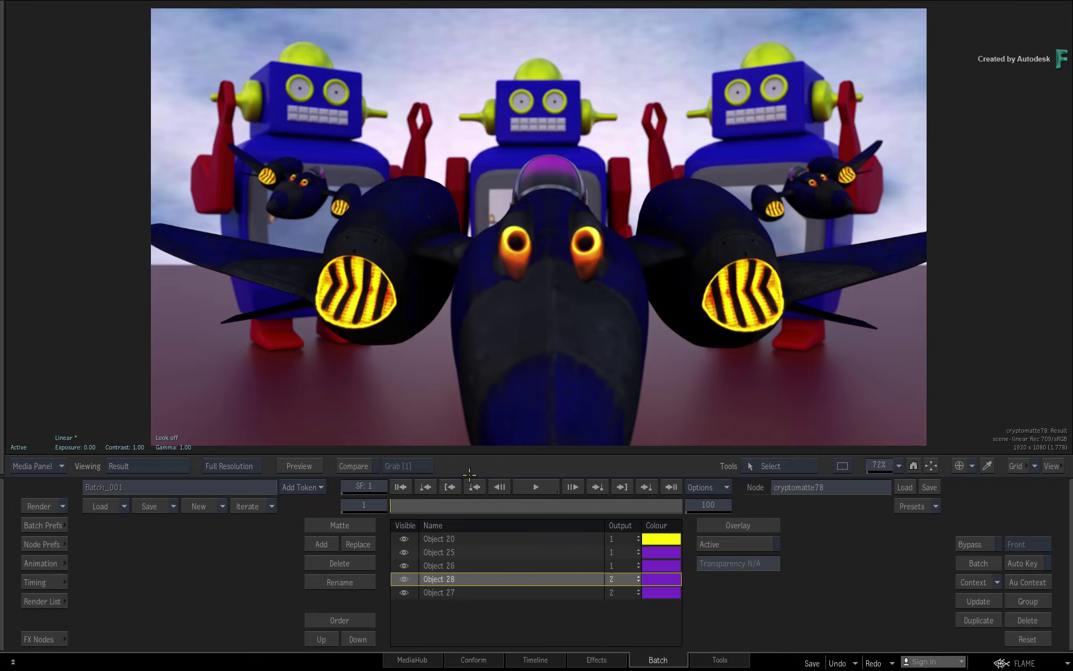
pyautogui.press('F3')
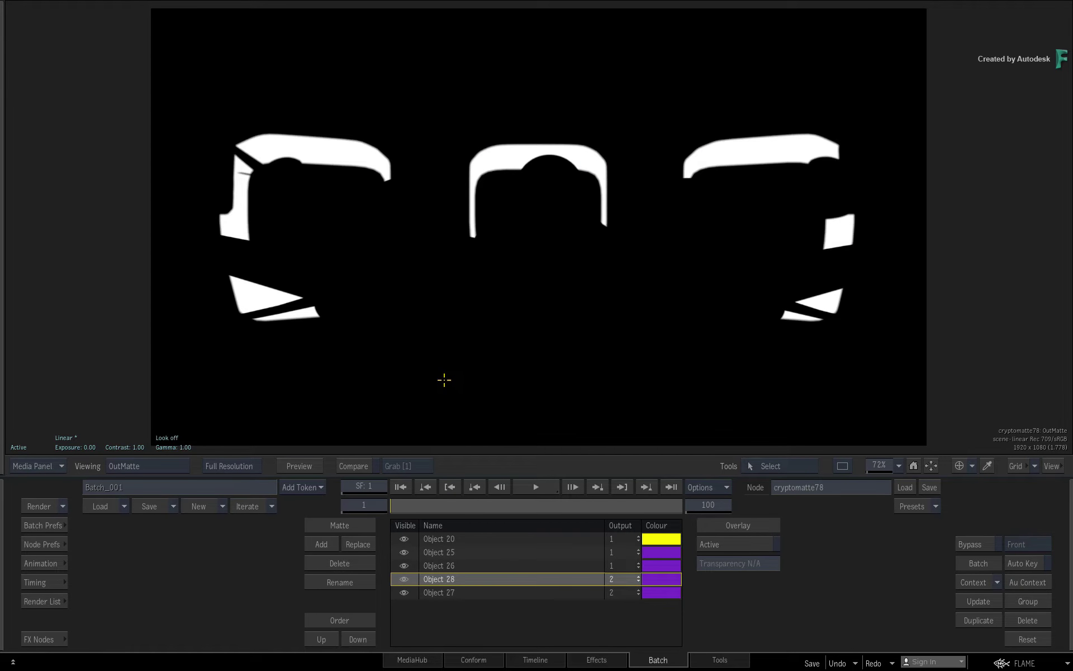
pyautogui.press('F3')
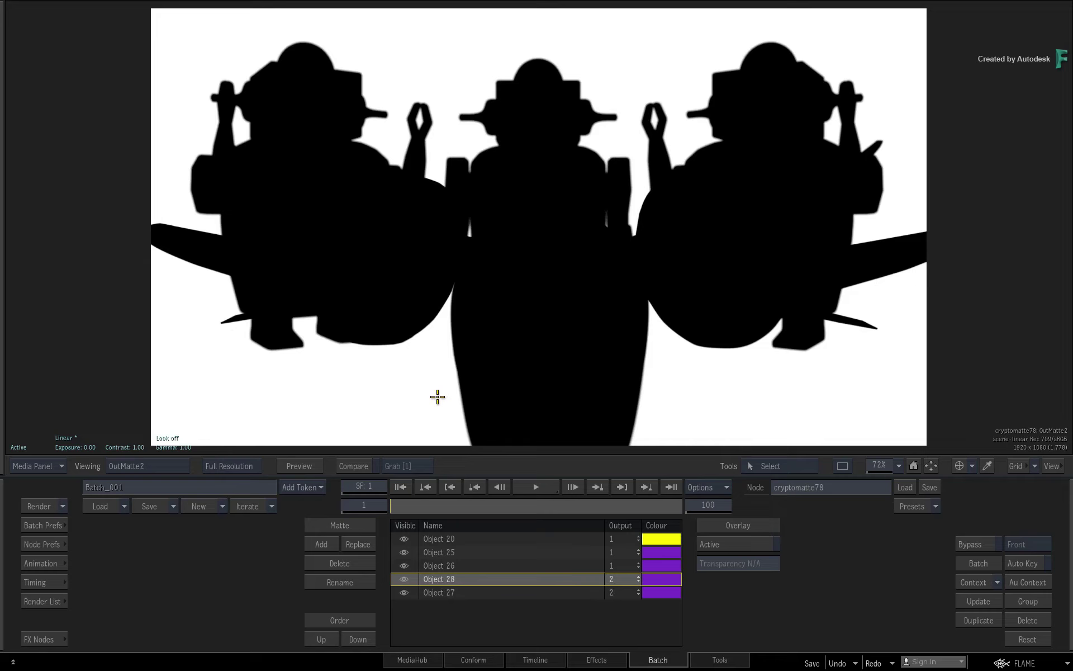
pyautogui.press('F4')
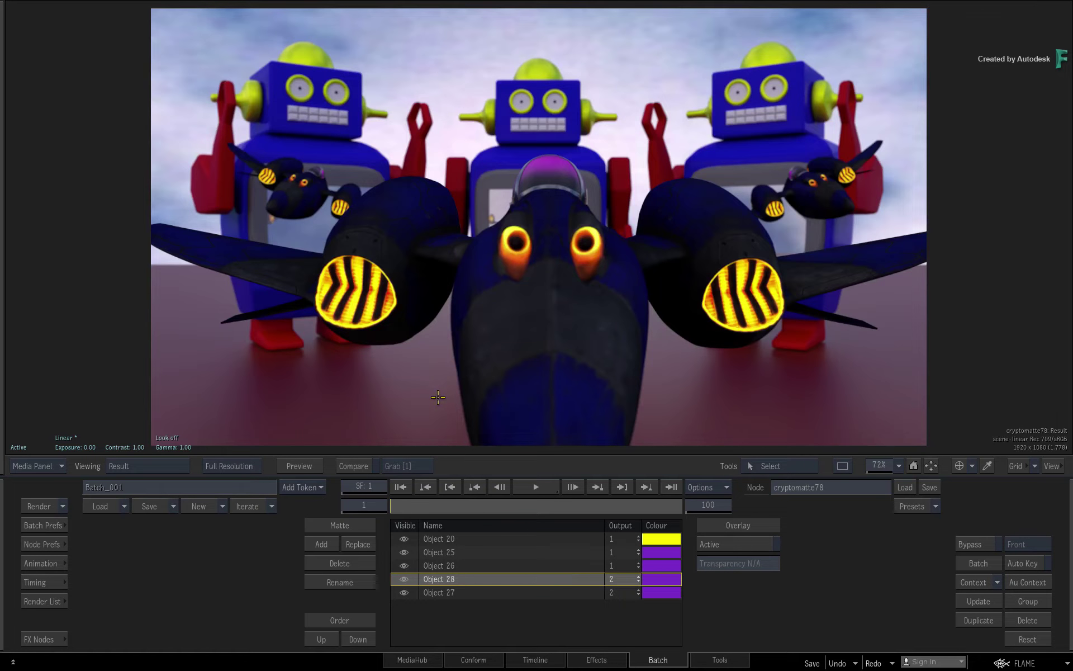
# Turn the matte overlay back on and preview Objects 20, 25, 26 and 28, ending on Object 20's centre robot
pyautogui.click(710, 544)
pyautogui.click(441, 539)
pyautogui.click(450, 553)
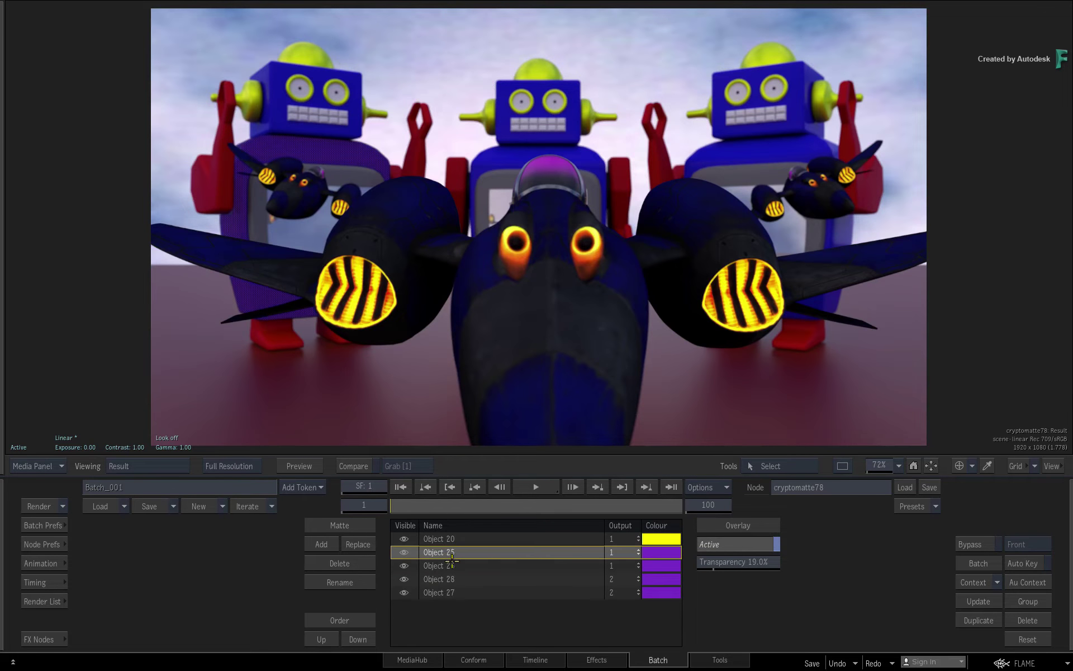
pyautogui.click(452, 565)
pyautogui.click(452, 579)
pyautogui.click(451, 565)
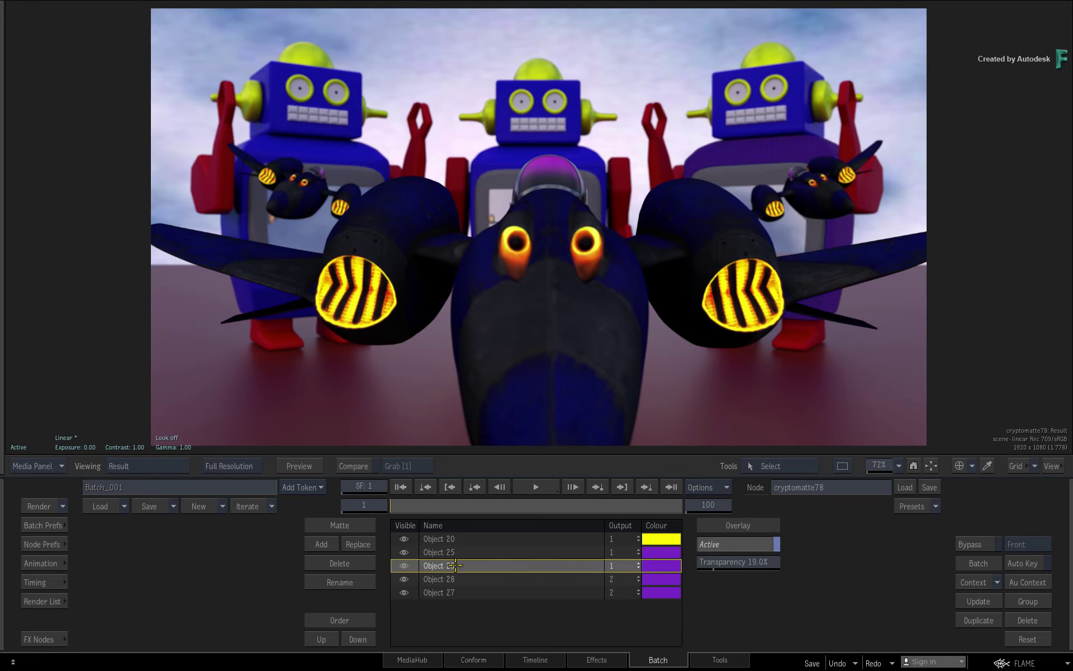
pyautogui.click(458, 553)
pyautogui.click(464, 538)
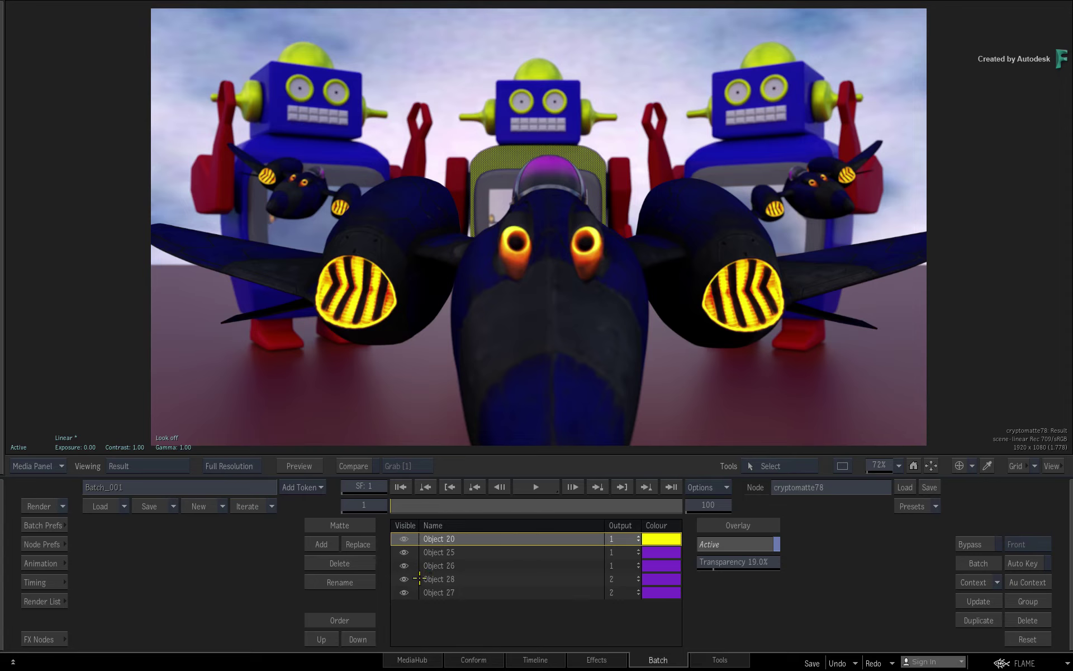
# Add image79 fed by BEAUTY, wiring cryptomatte78's two mattes into media1 and media2
pyautogui.press('Escape')
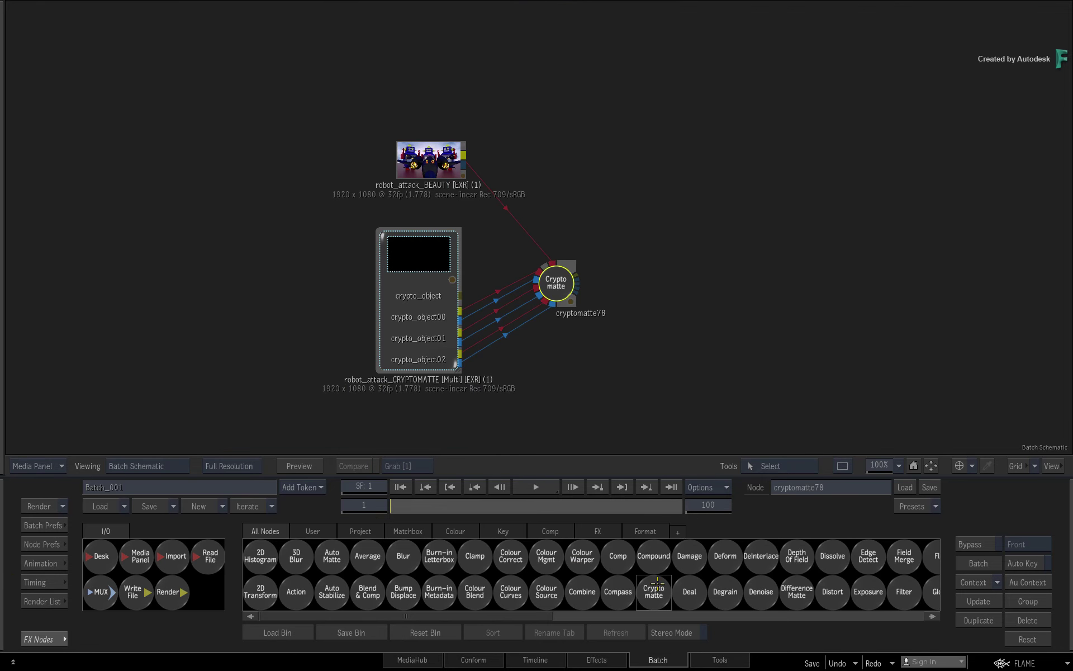
pyautogui.moveTo(600, 592); pyautogui.dragTo(816, 264)
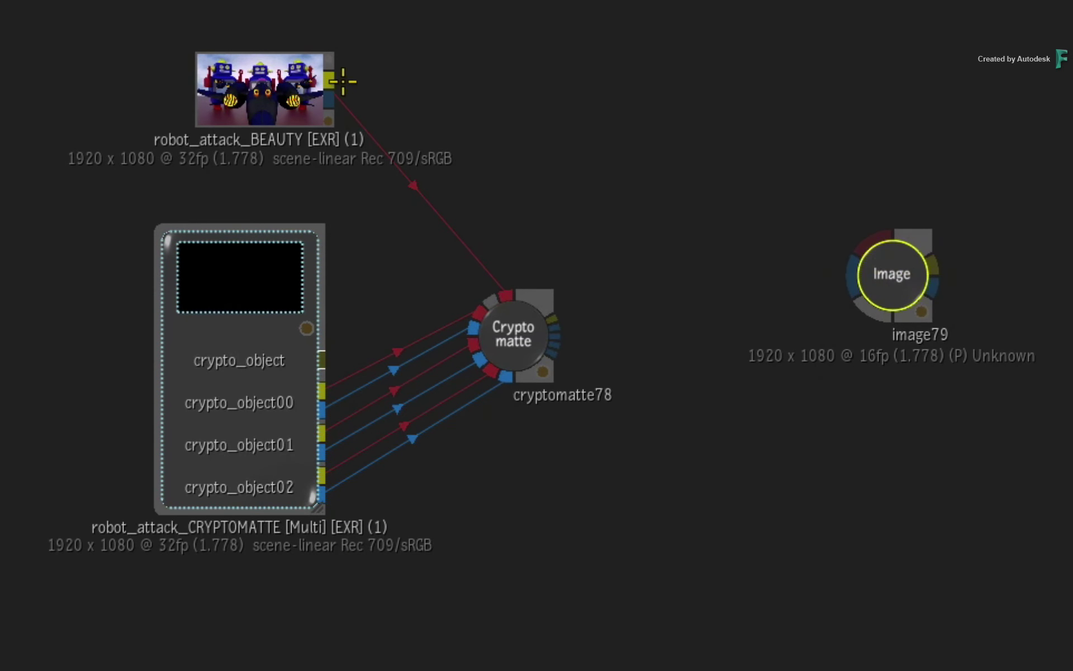
pyautogui.moveTo(340, 77); pyautogui.dragTo(865, 237)
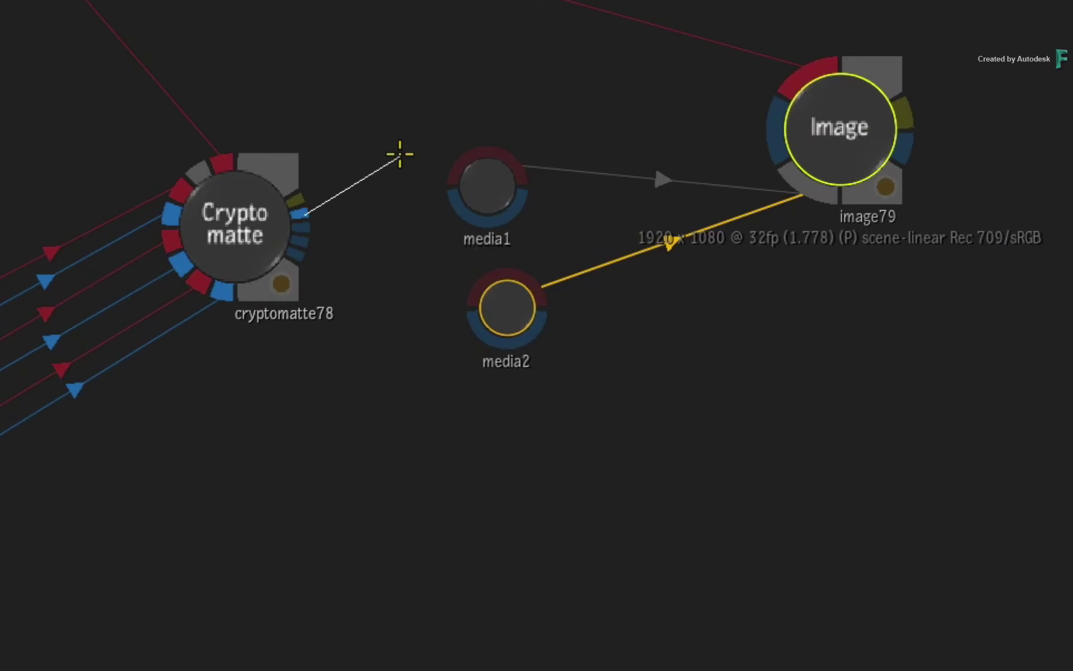
pyautogui.moveTo(400, 154); pyautogui.dragTo(456, 153)
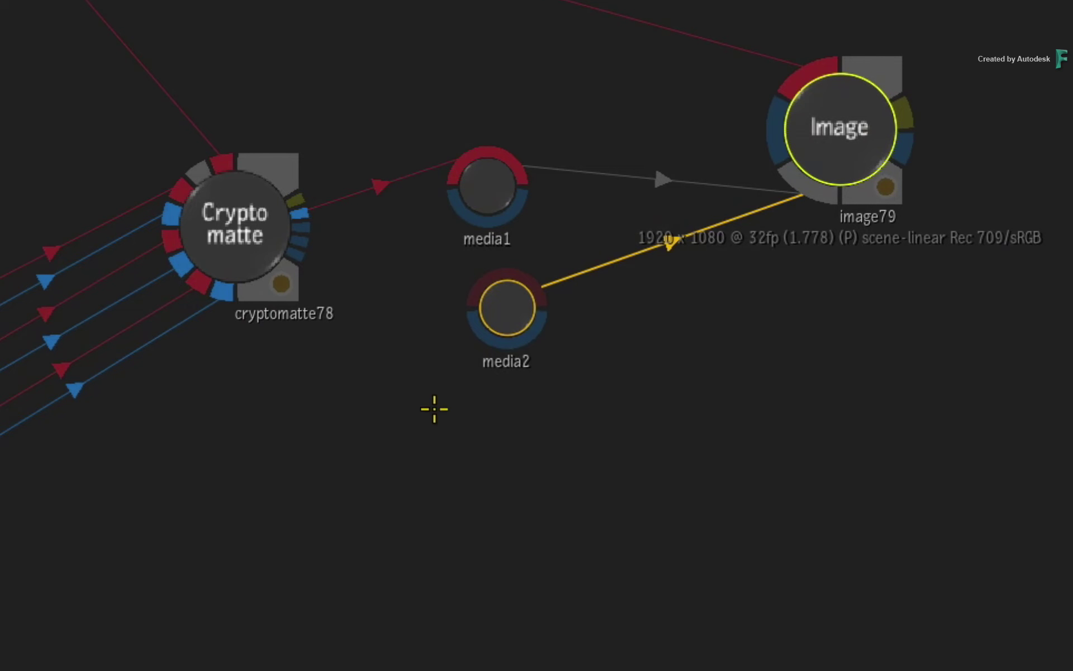
pyautogui.moveTo(304, 228); pyautogui.dragTo(498, 305)
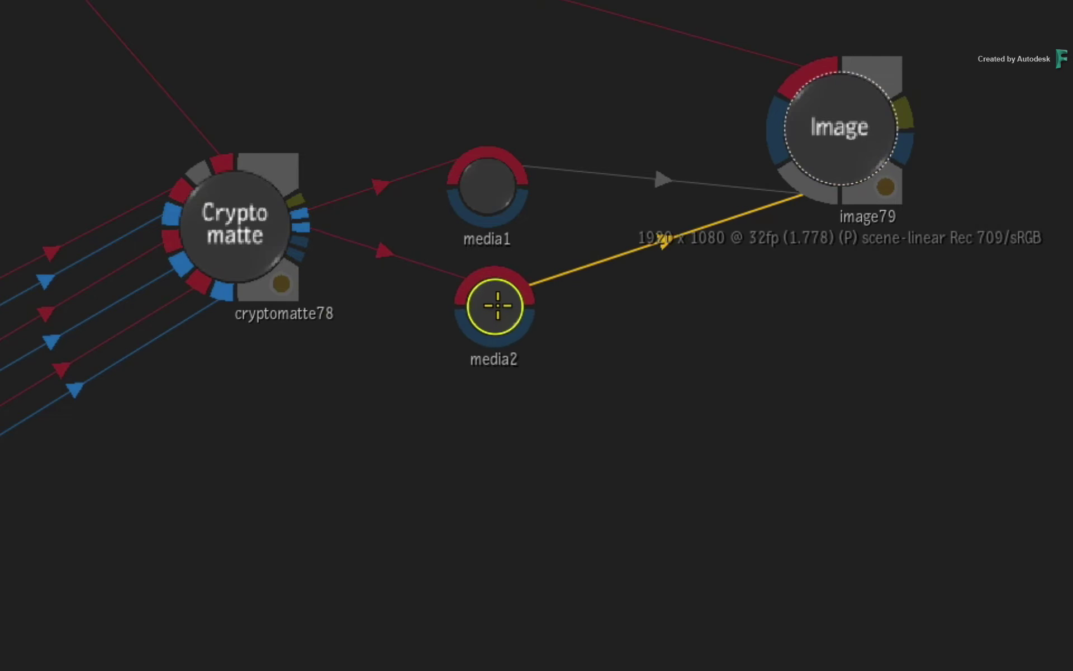
pyautogui.press('f')
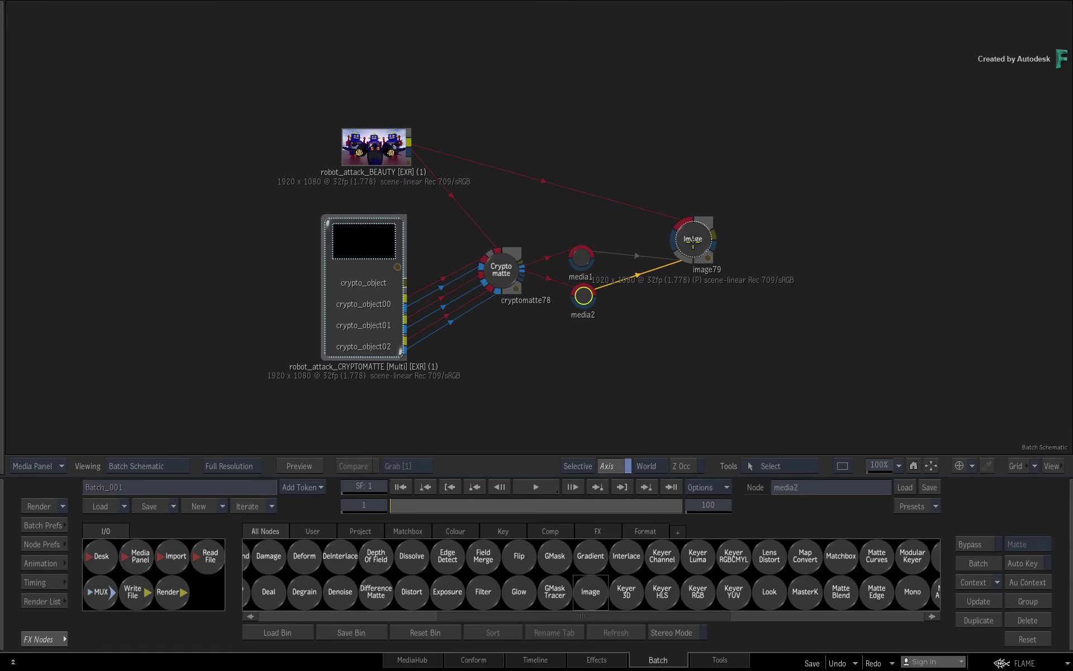
# Open image79's editor in Manager view with surface1 selected and the media input list shown
pyautogui.click(693, 241)
pyautogui.hotkey('alt', '2')
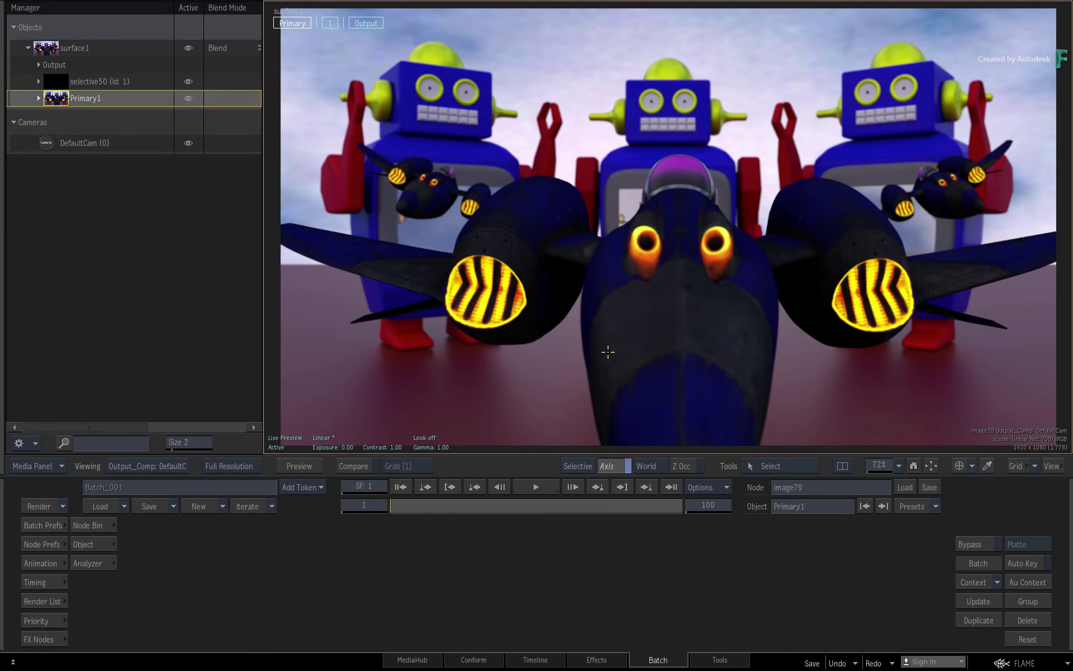
pyautogui.press('8')
pyautogui.click(49, 50)
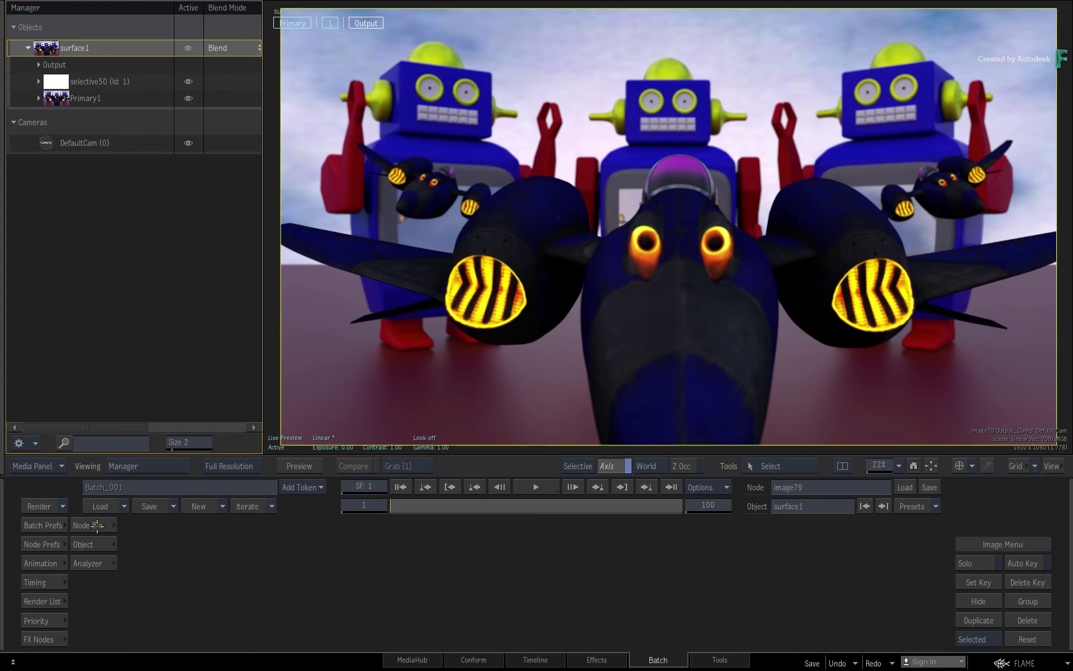
pyautogui.click(96, 525)
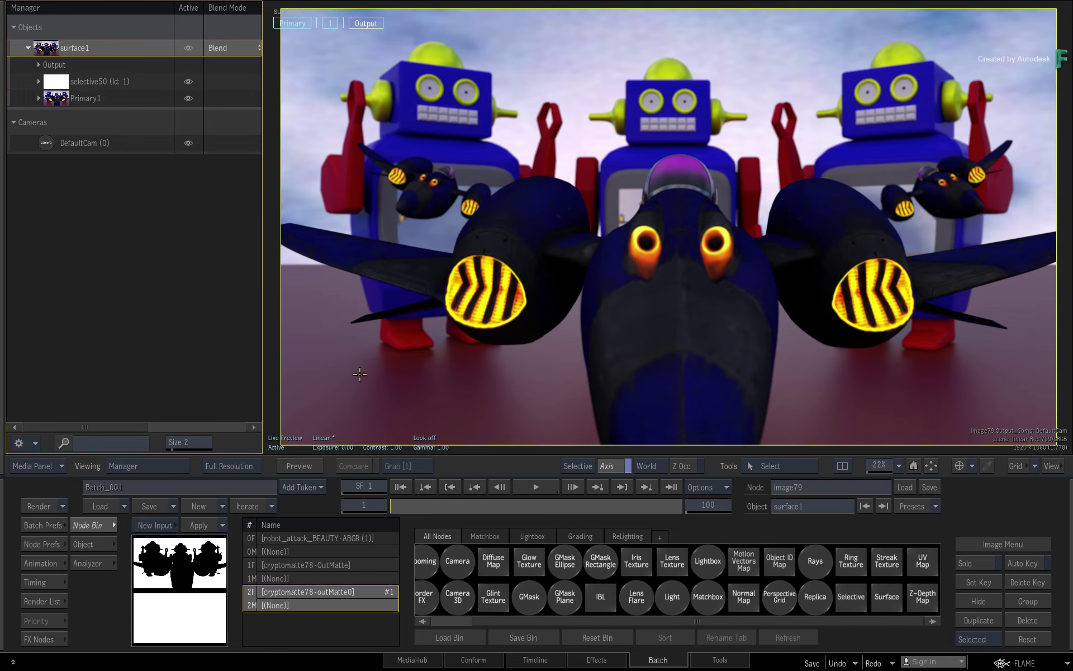
# Set selective50's input matte to Media 1 using the Luminance channel
pyautogui.click(59, 82)
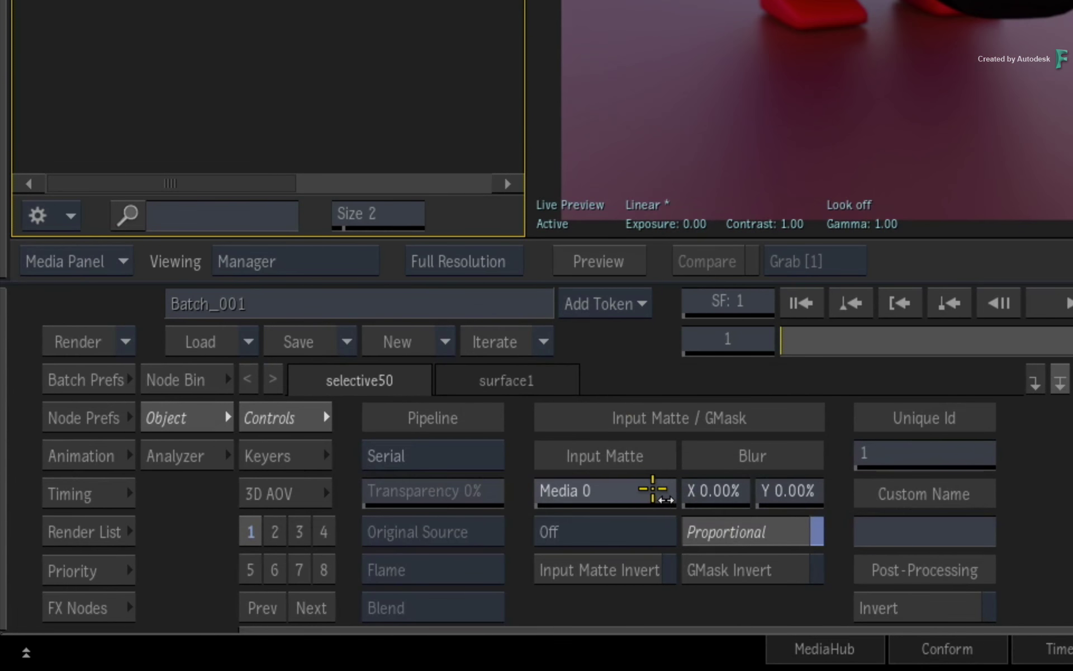
pyautogui.moveTo(668, 487); pyautogui.dragTo(670, 489)
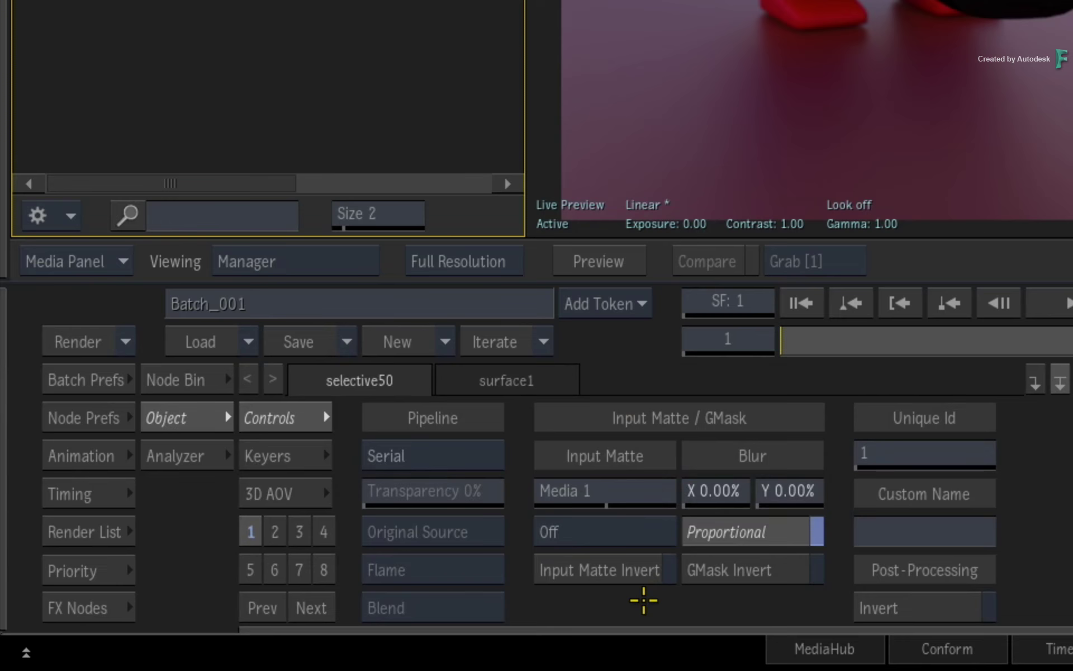
pyautogui.click(628, 528)
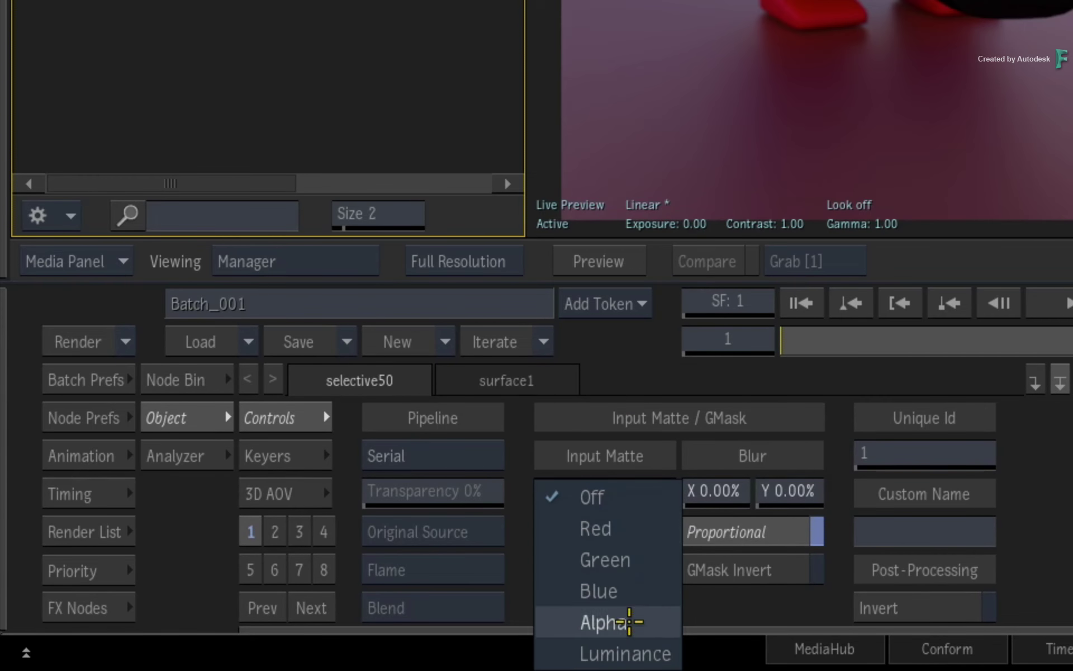
pyautogui.click(626, 652)
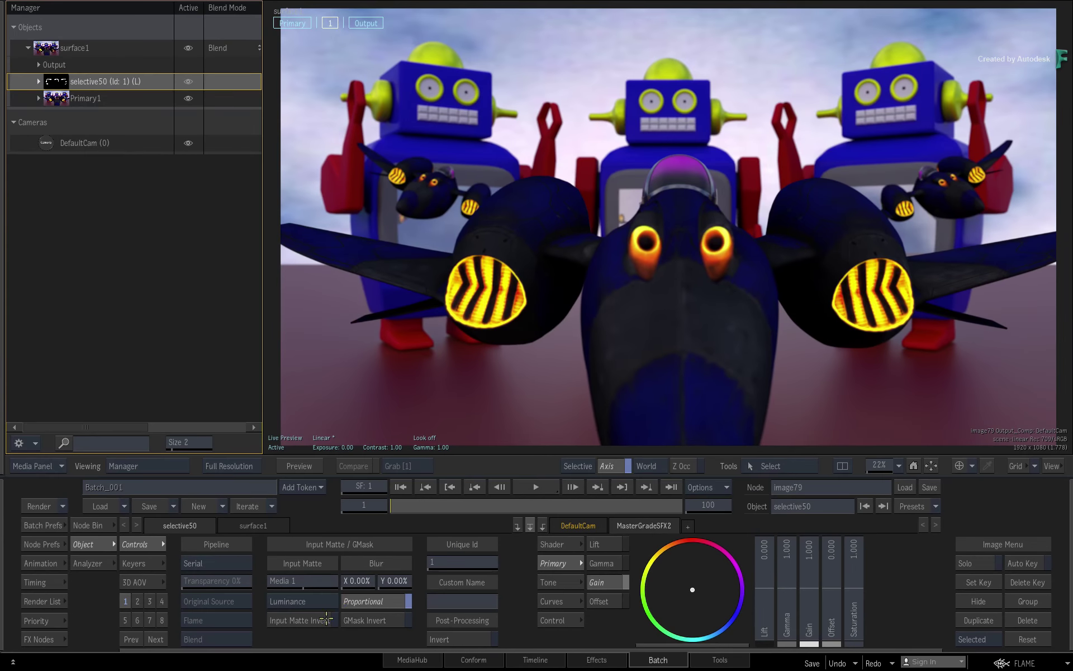
# Grade the chests green: blue gain near zero, green 1.872, gamma 1.218
pyautogui.click(706, 618)
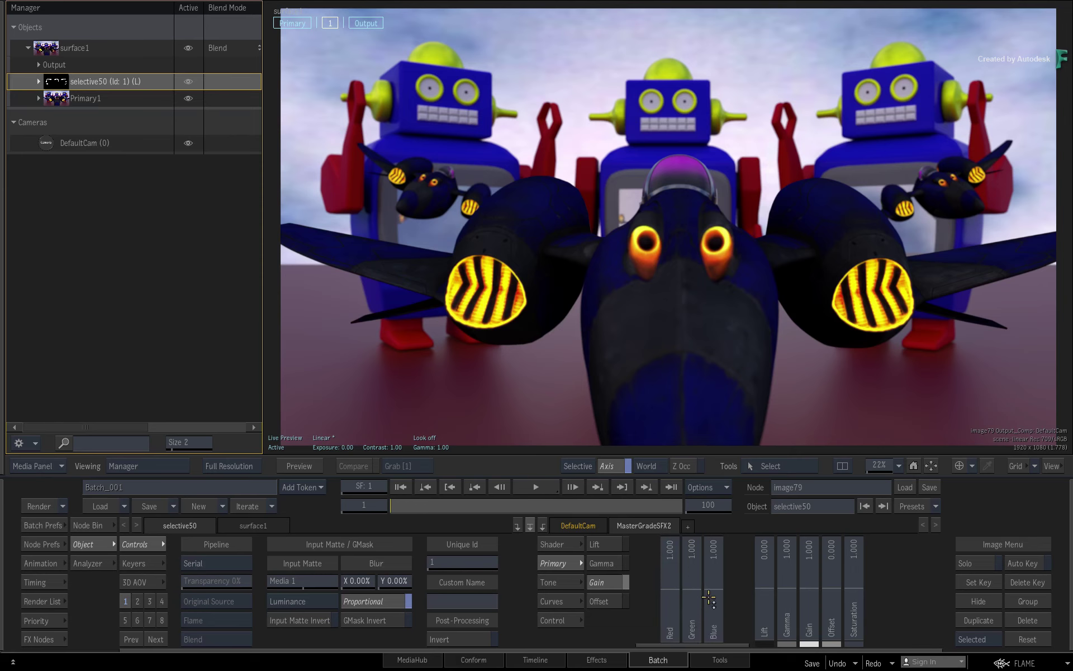
pyautogui.moveTo(708, 597)
pyautogui.mouseDown()
pyautogui.moveTo(553, 601)
pyautogui.moveTo(710, 601)
pyautogui.moveTo(726, 585)
pyautogui.mouseUp()
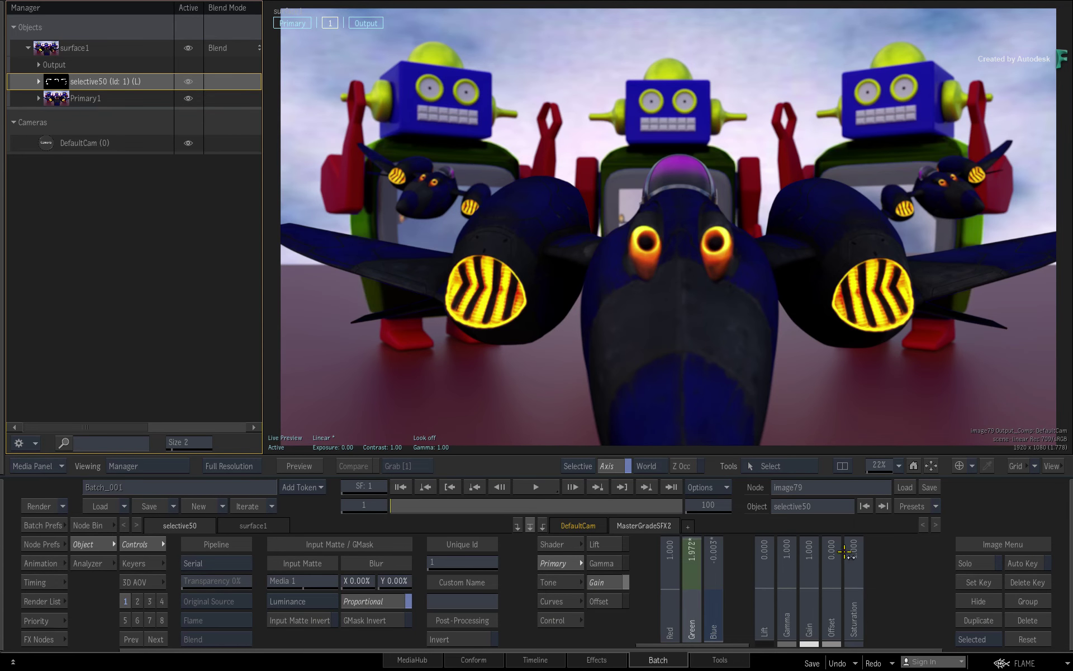
pyautogui.moveTo(788, 596); pyautogui.dragTo(820, 580)
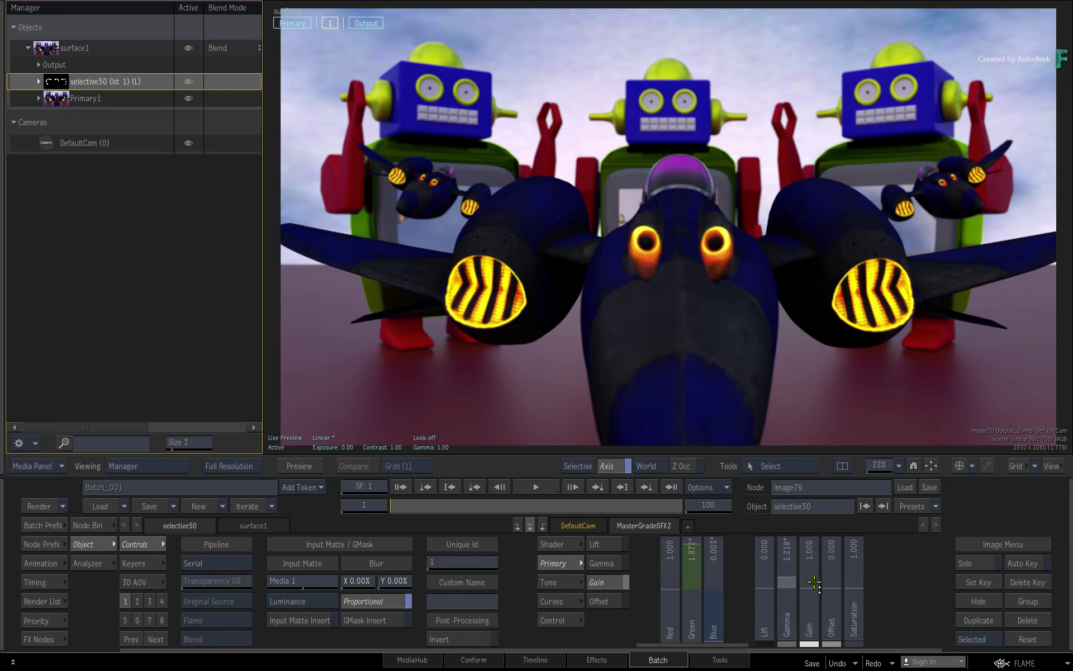
# Add a second Selective MasterGrade, selective51, to surface1
pyautogui.click(77, 48)
pyautogui.rightClick(81, 51)
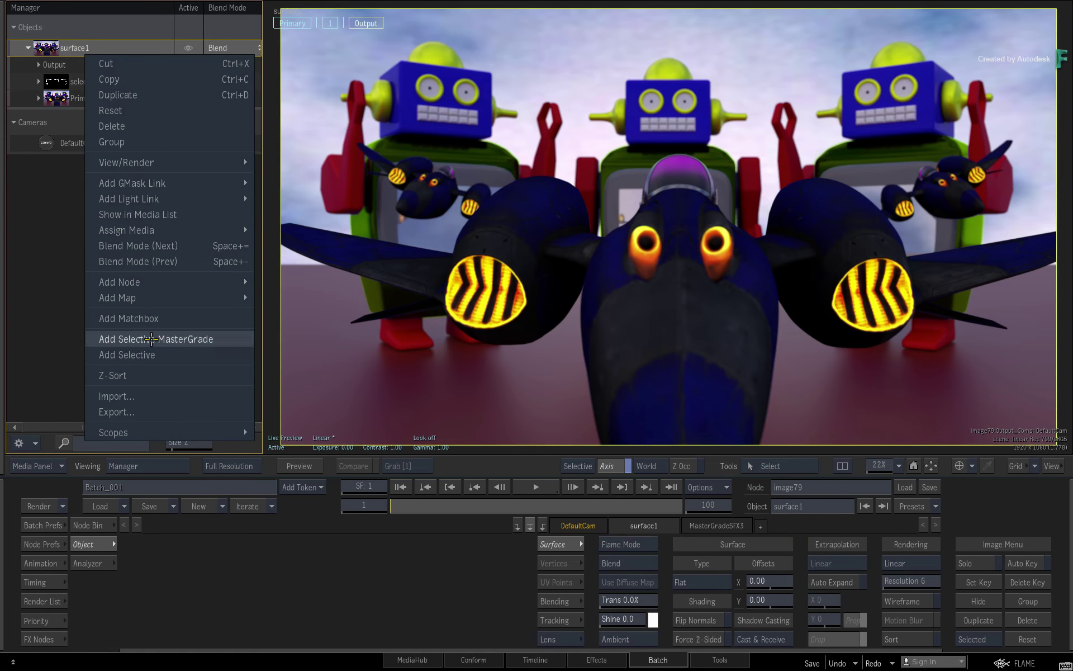
pyautogui.click(151, 340)
pyautogui.click(57, 81)
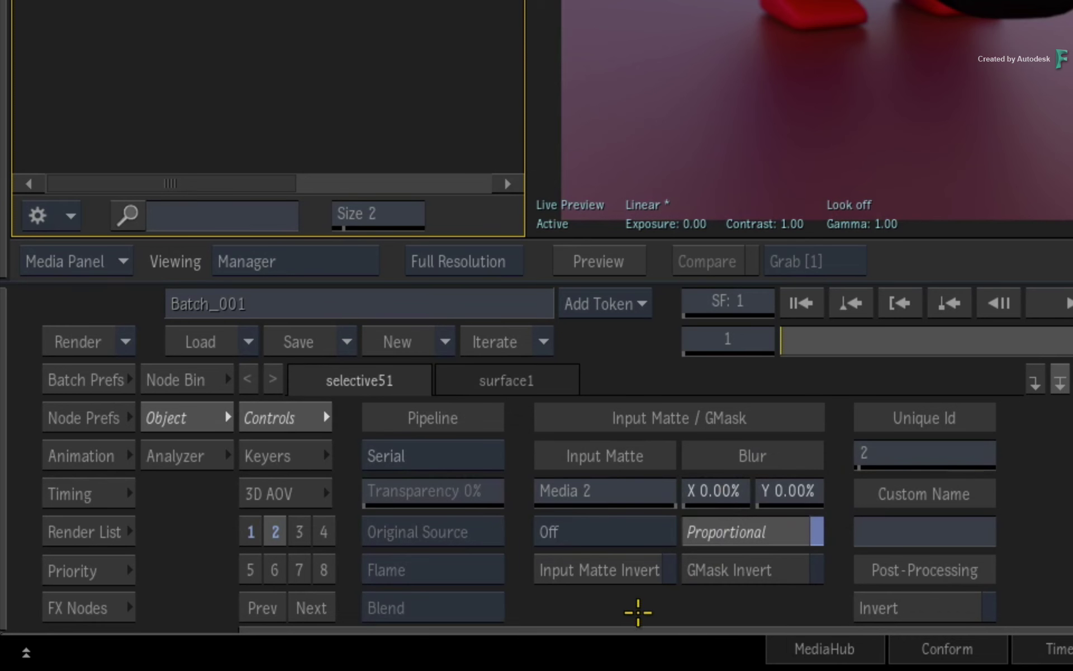
# Matte selective51 by Media 2 luminance, shift its colour toward purple and lower Offset
pyautogui.click(635, 534)
pyautogui.click(647, 652)
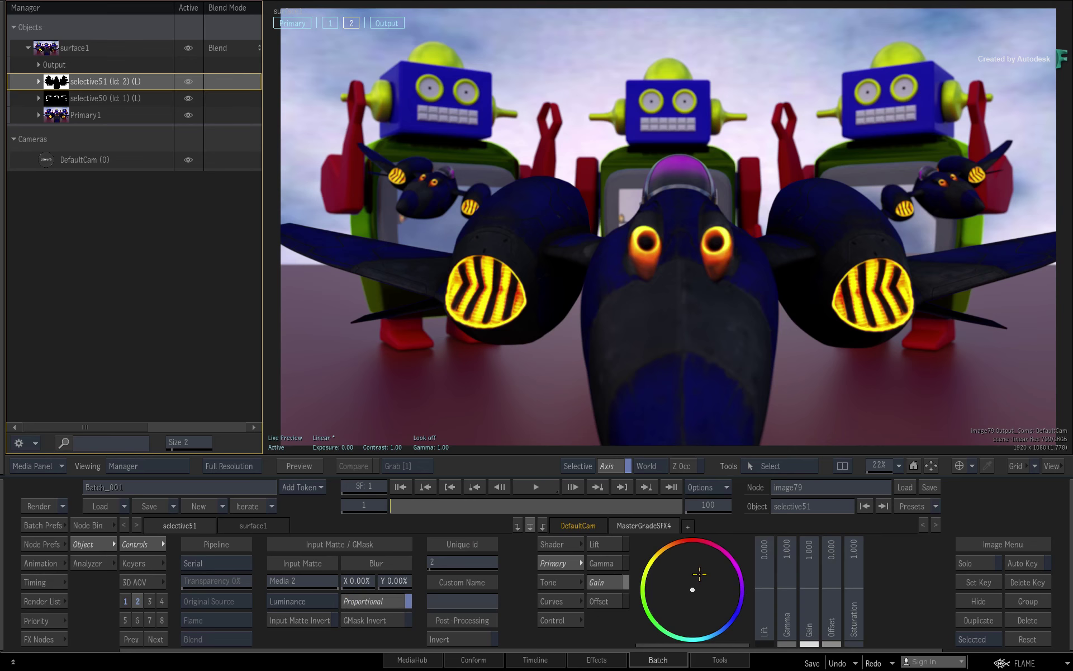
pyautogui.moveTo(736, 586)
pyautogui.mouseDown()
pyautogui.moveTo(769, 592)
pyautogui.moveTo(736, 587)
pyautogui.mouseUp()
pyautogui.moveTo(829, 594)
pyautogui.mouseDown()
pyautogui.moveTo(805, 591)
pyautogui.moveTo(843, 592)
pyautogui.moveTo(829, 591)
pyautogui.mouseUp()
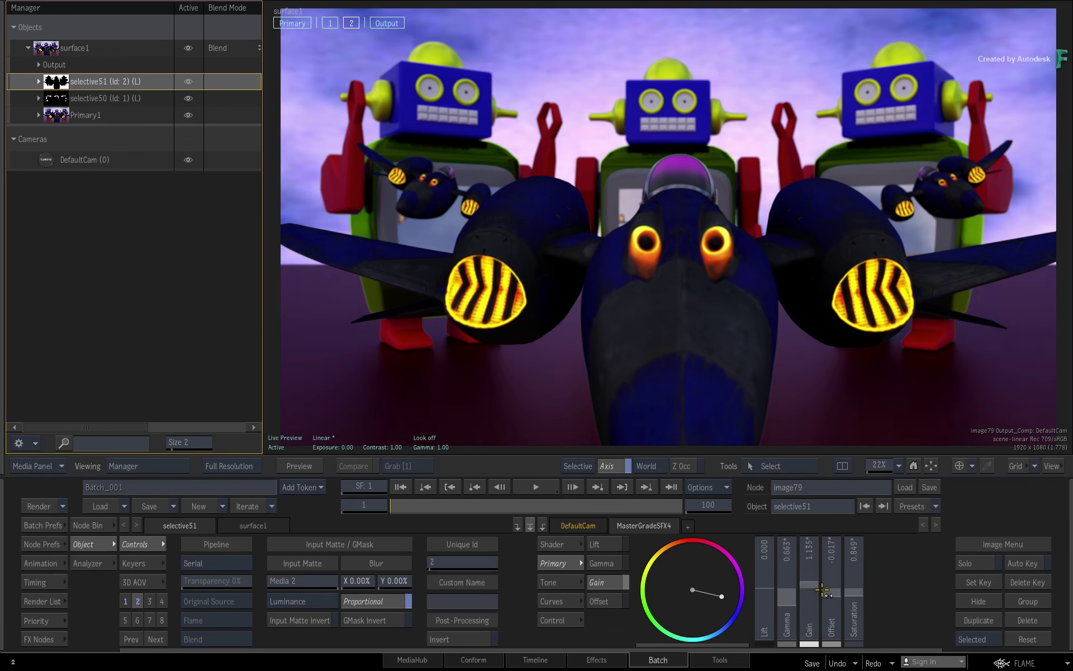
# Compare Media Front (F1) against Output_Comp (F4) twice, then show the Node Bin
pyautogui.press('F1')
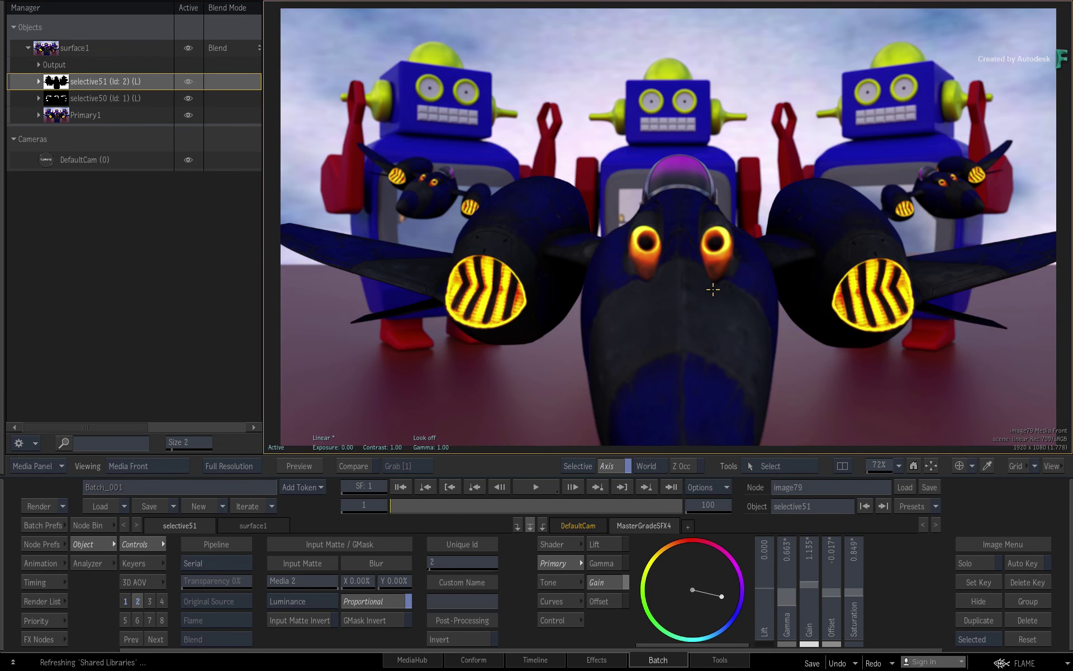
pyautogui.press('F4')
pyautogui.press('F1')
pyautogui.press('F4')
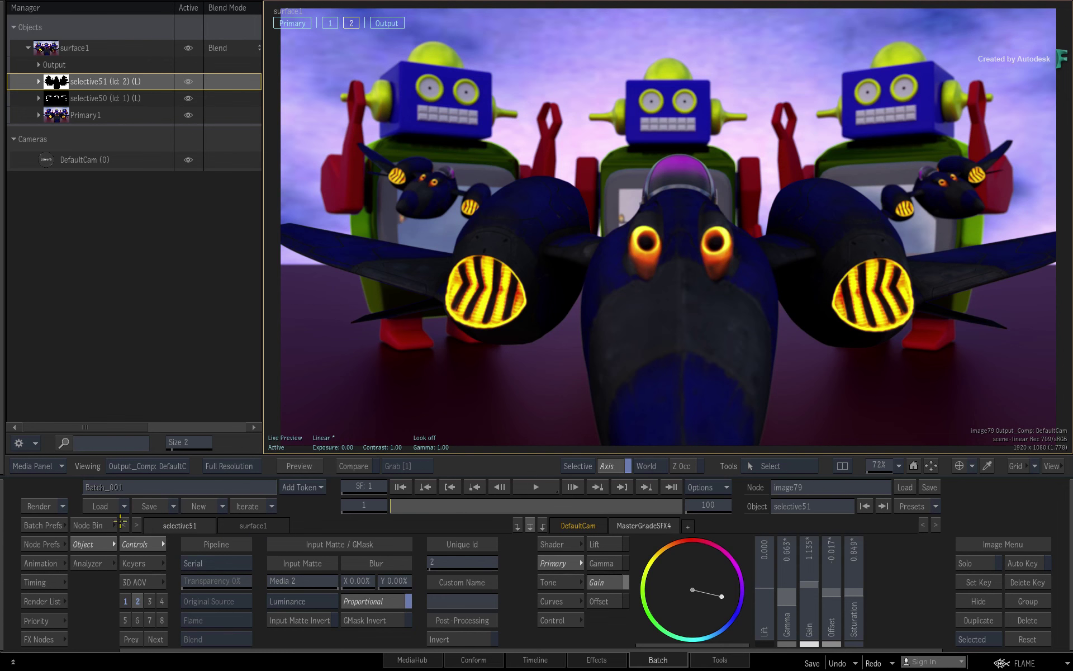
pyautogui.click(99, 525)
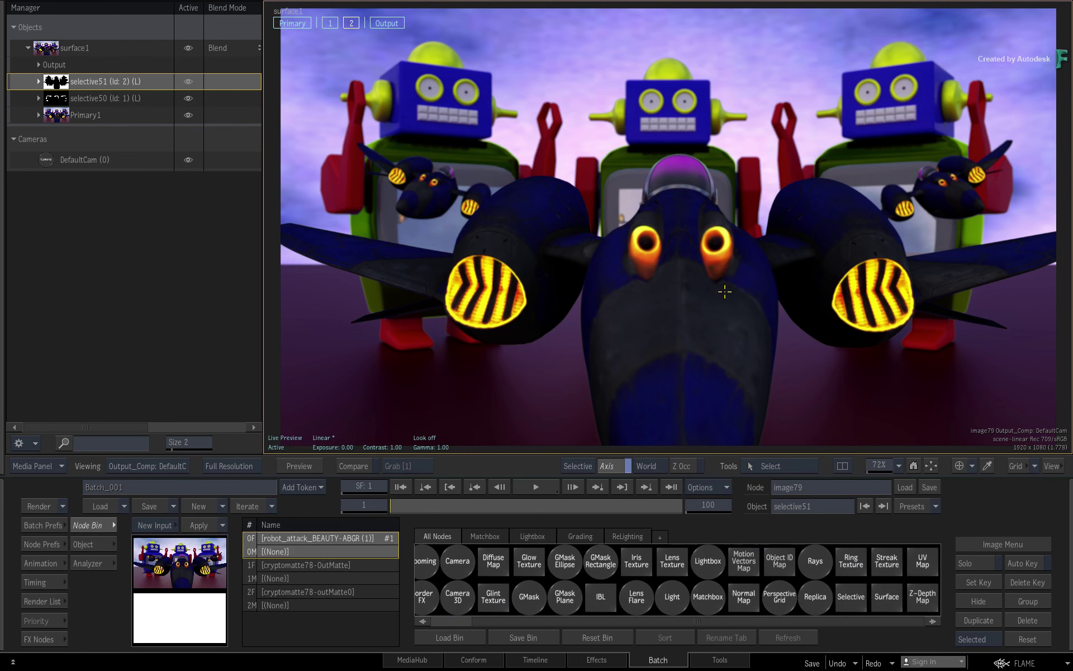